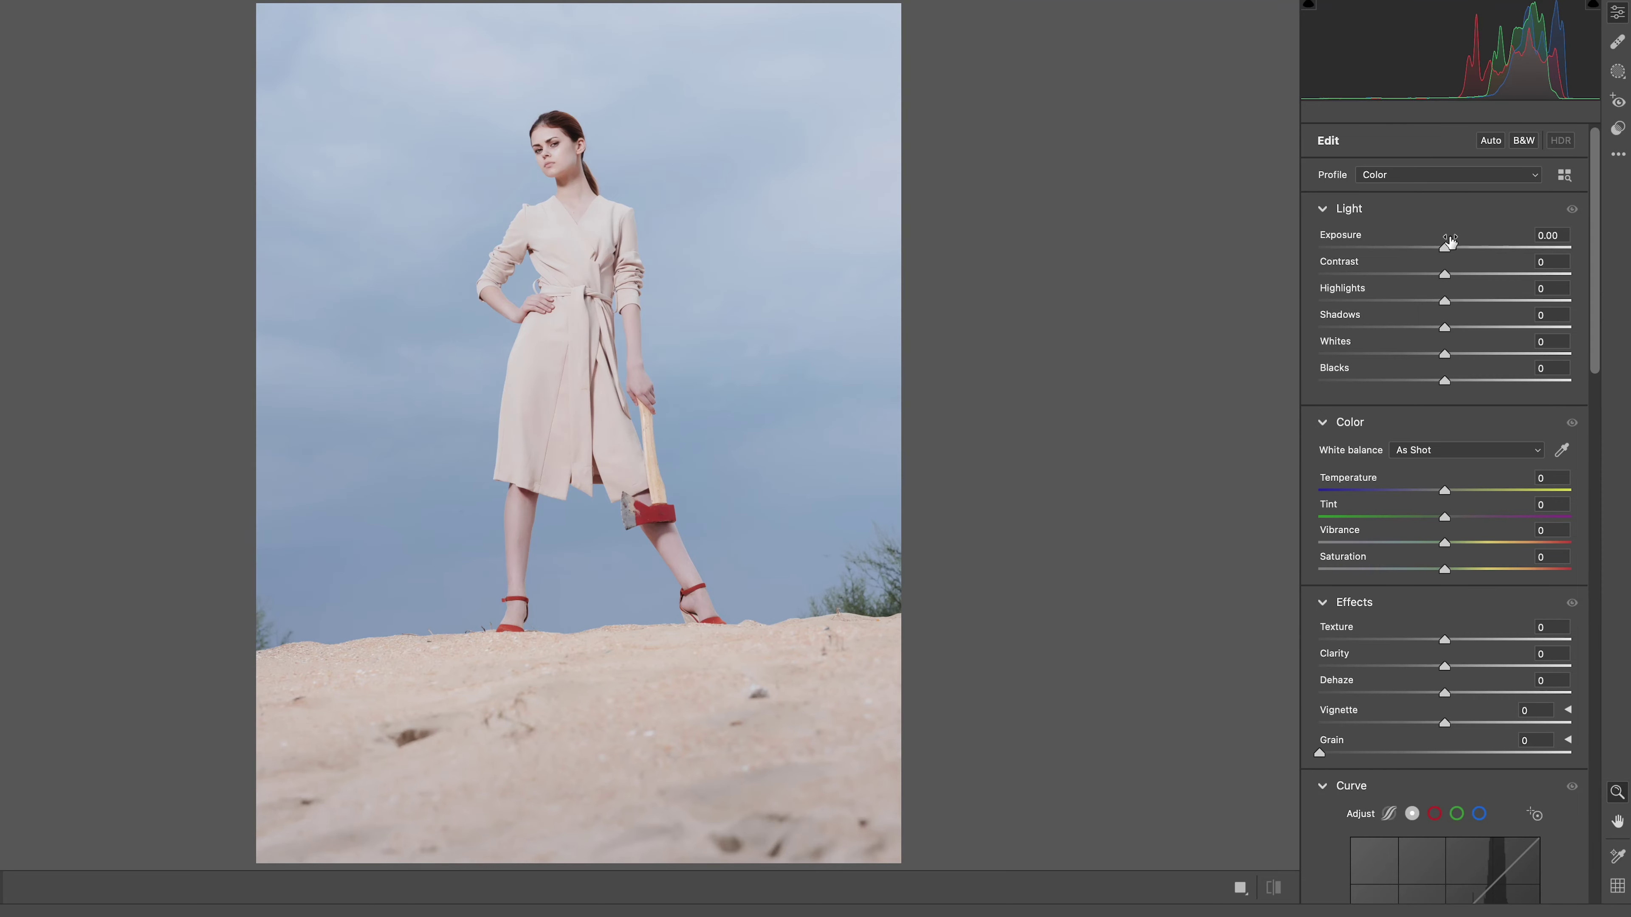
- Set Light panel to exposure -0.15, contrast +62, highlights +22, shadows +23, whites -91, blacks +15
{"action": "mouse_move", "coordinate": [1444, 247]}
{"action": "left_mouse_down"}
{"action": "mouse_move", "coordinate": [1428, 248]}
{"action": "mouse_move", "coordinate": [1522, 275]}
{"action": "mouse_move", "coordinate": [1448, 302]}
{"action": "mouse_move", "coordinate": [1477, 302]}
{"action": "left_mouse_up"}
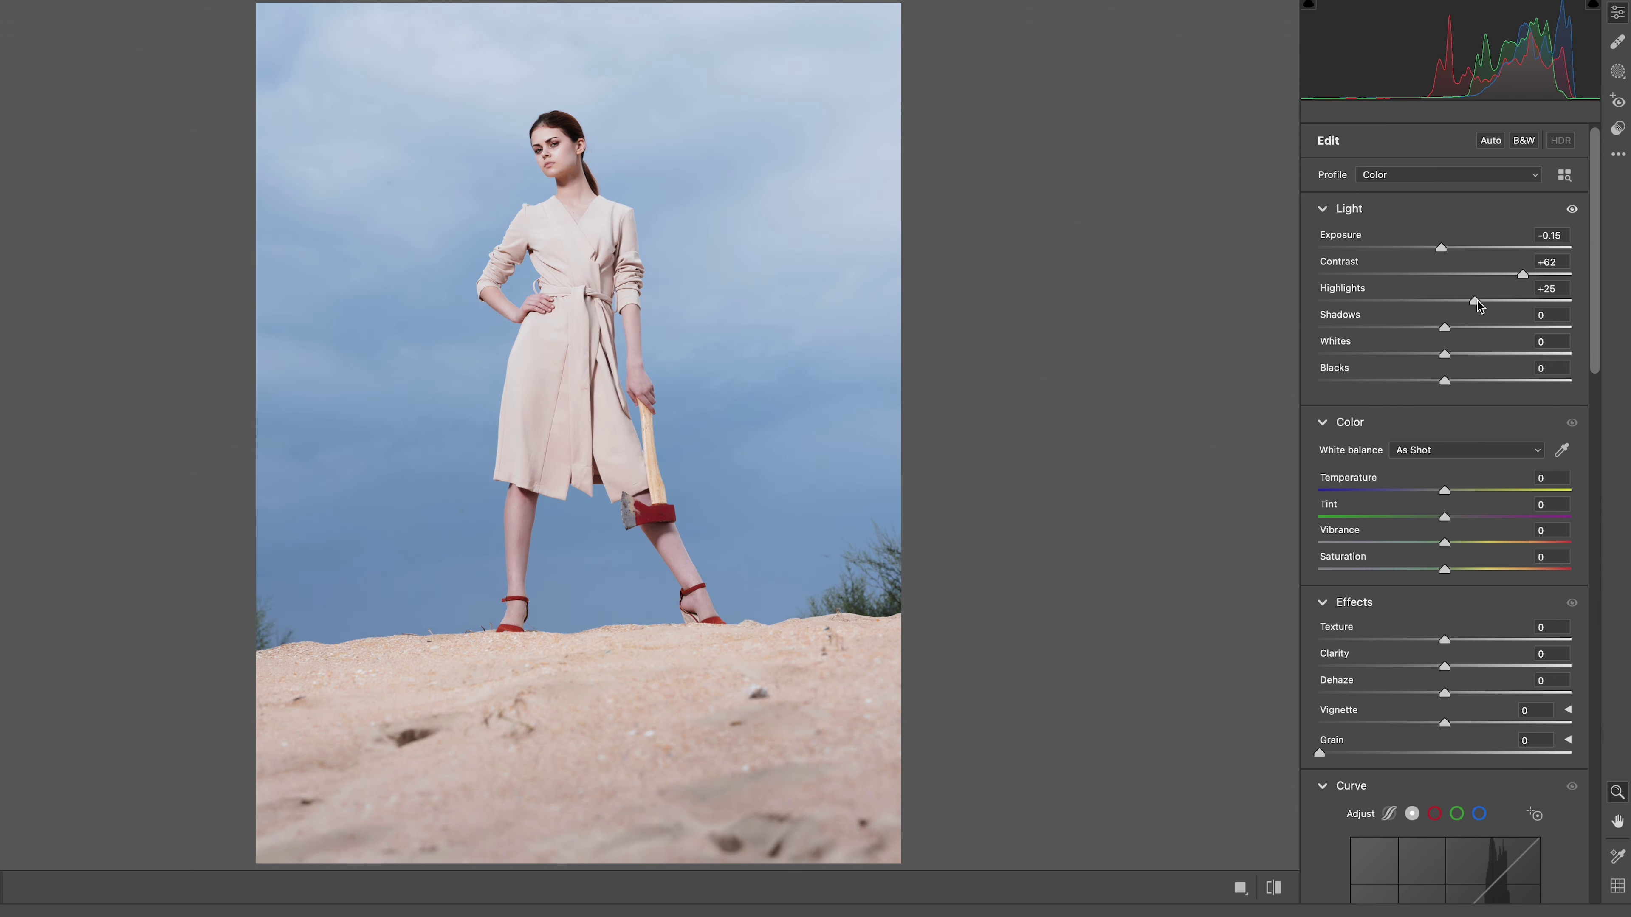
{"action": "mouse_move", "coordinate": [1477, 302]}
{"action": "left_mouse_down"}
{"action": "mouse_move", "coordinate": [1405, 329]}
{"action": "mouse_move", "coordinate": [1478, 332]}
{"action": "mouse_move", "coordinate": [1423, 364]}
{"action": "mouse_move", "coordinate": [1331, 358]}
{"action": "left_mouse_up"}
{"action": "mouse_move", "coordinate": [1444, 388]}
{"action": "left_mouse_down"}
{"action": "mouse_move", "coordinate": [1418, 385]}
{"action": "mouse_move", "coordinate": [1471, 387]}
{"action": "mouse_move", "coordinate": [1449, 398]}
{"action": "mouse_move", "coordinate": [1457, 425]}
{"action": "mouse_move", "coordinate": [1502, 450]}
{"action": "mouse_move", "coordinate": [1434, 477]}
{"action": "left_mouse_up"}
- Reset tint to 0 and raise clarity to +10 in the Effects panel
{"action": "scroll", "coordinate": [1466, 413], "scroll_direction": "down", "scroll_amount": 3}
{"action": "double_click", "coordinate": [1455, 424]}
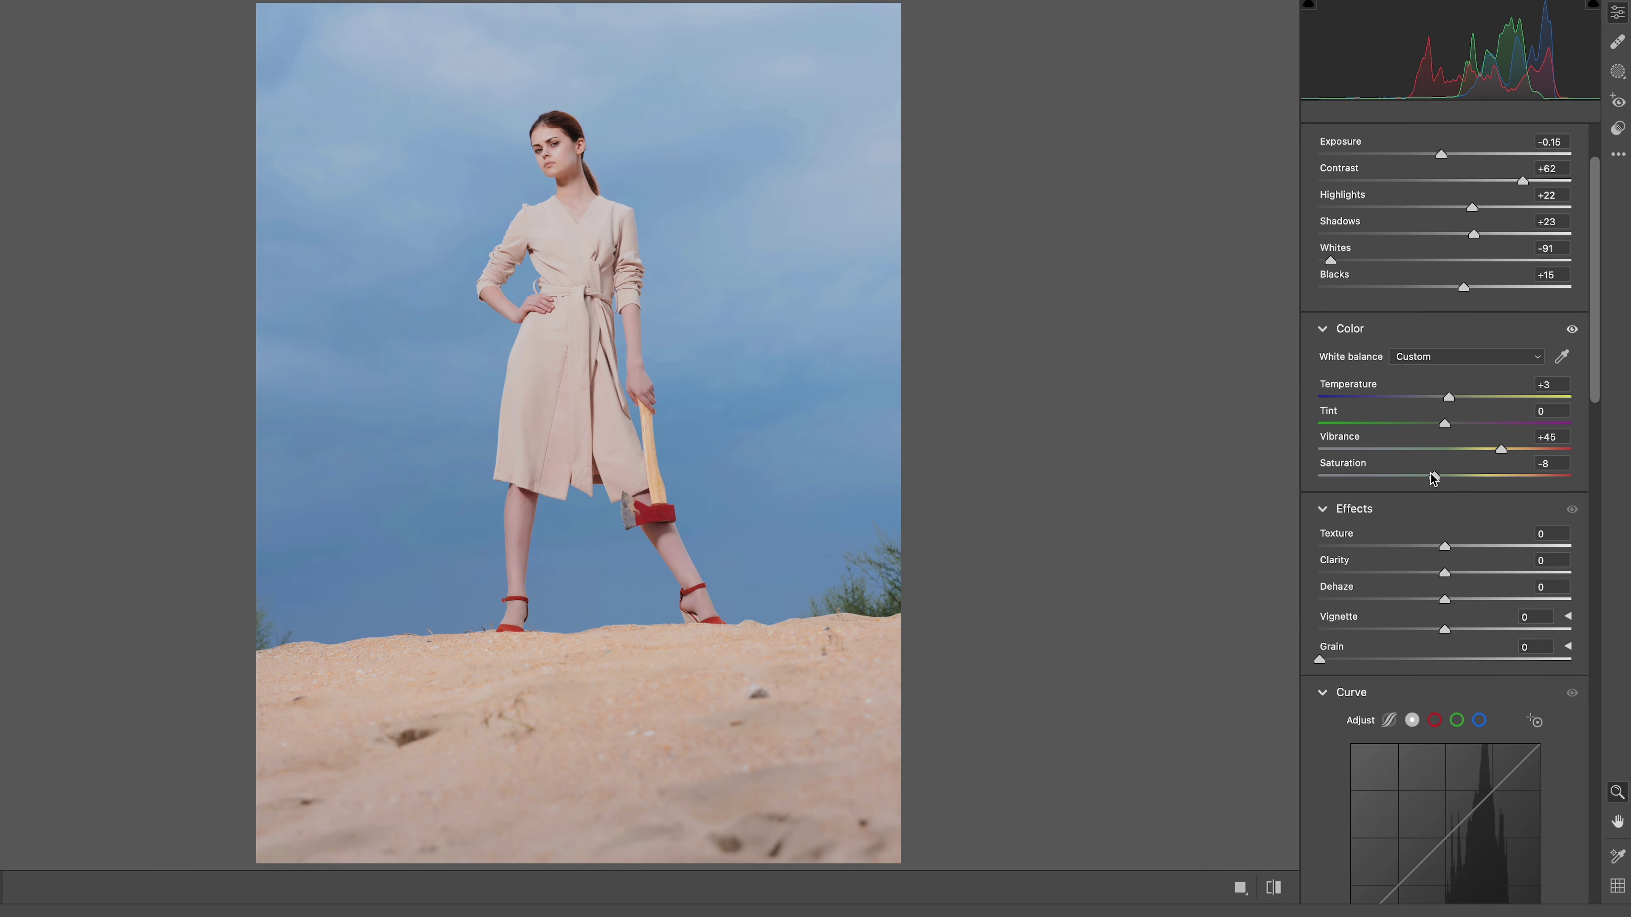
{"action": "scroll", "coordinate": [1443, 476], "scroll_direction": "down", "scroll_amount": 3}
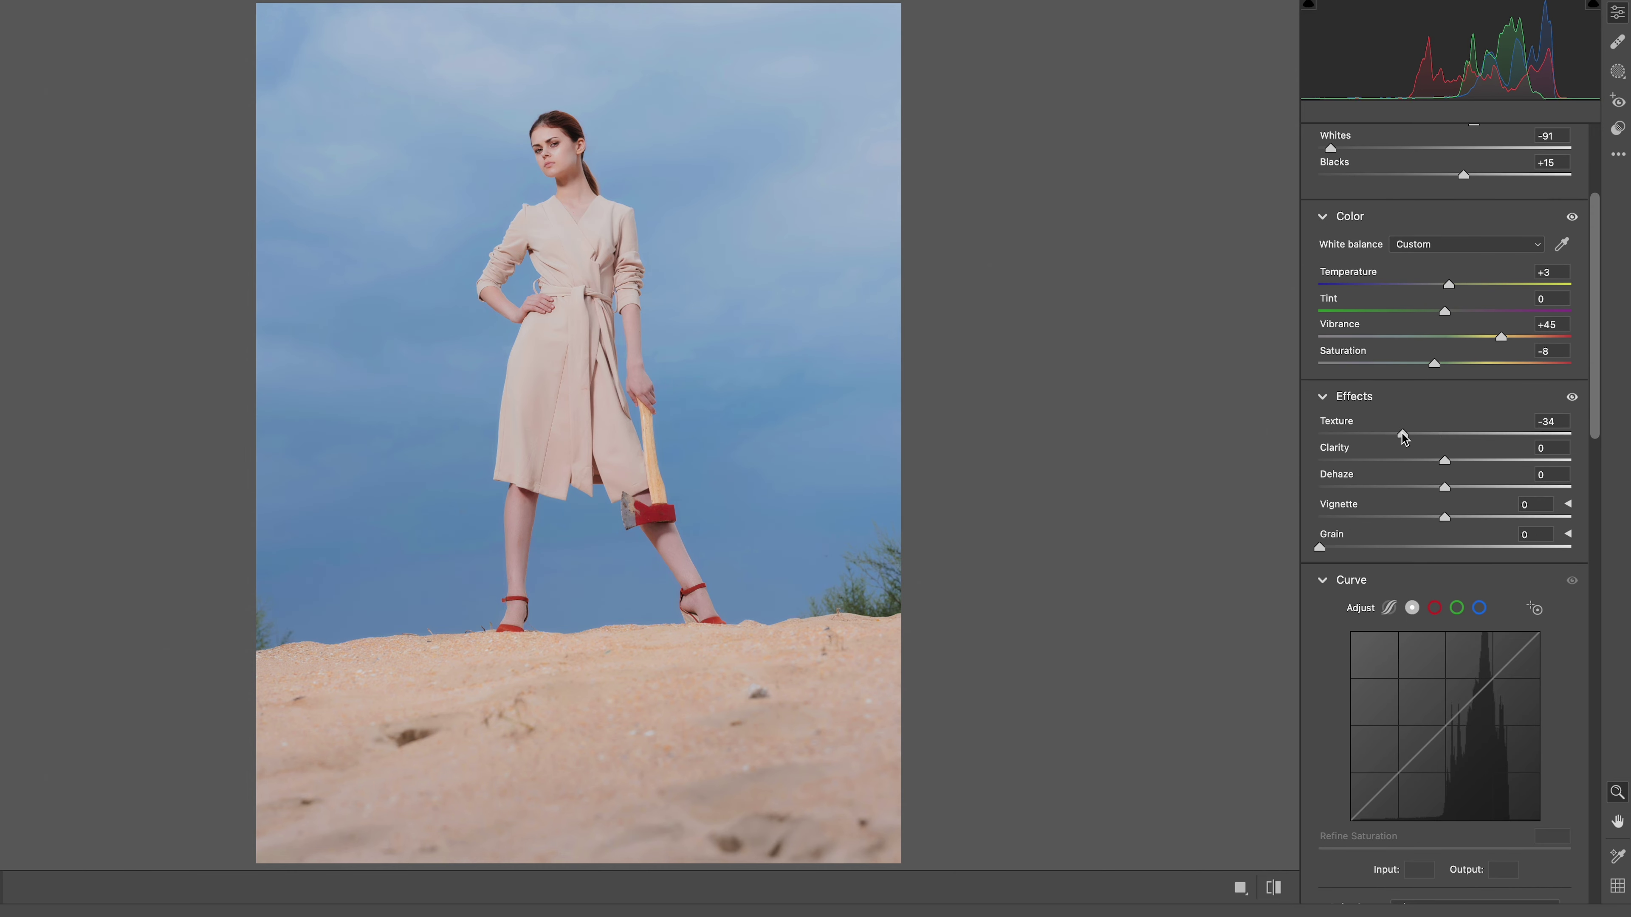
{"action": "mouse_move", "coordinate": [1444, 460]}
{"action": "left_mouse_down"}
{"action": "mouse_move", "coordinate": [1462, 460]}
{"action": "mouse_move", "coordinate": [1412, 492]}
{"action": "mouse_move", "coordinate": [1496, 487]}
{"action": "mouse_move", "coordinate": [1400, 517]}
{"action": "left_mouse_up"}
- In the Color Mixer, shift the orange hue to -13 and the green hue to +57
{"action": "scroll", "coordinate": [1411, 546], "scroll_direction": "up", "scroll_amount": 1}
{"action": "scroll", "coordinate": [1410, 547], "scroll_direction": "down", "scroll_amount": 5}
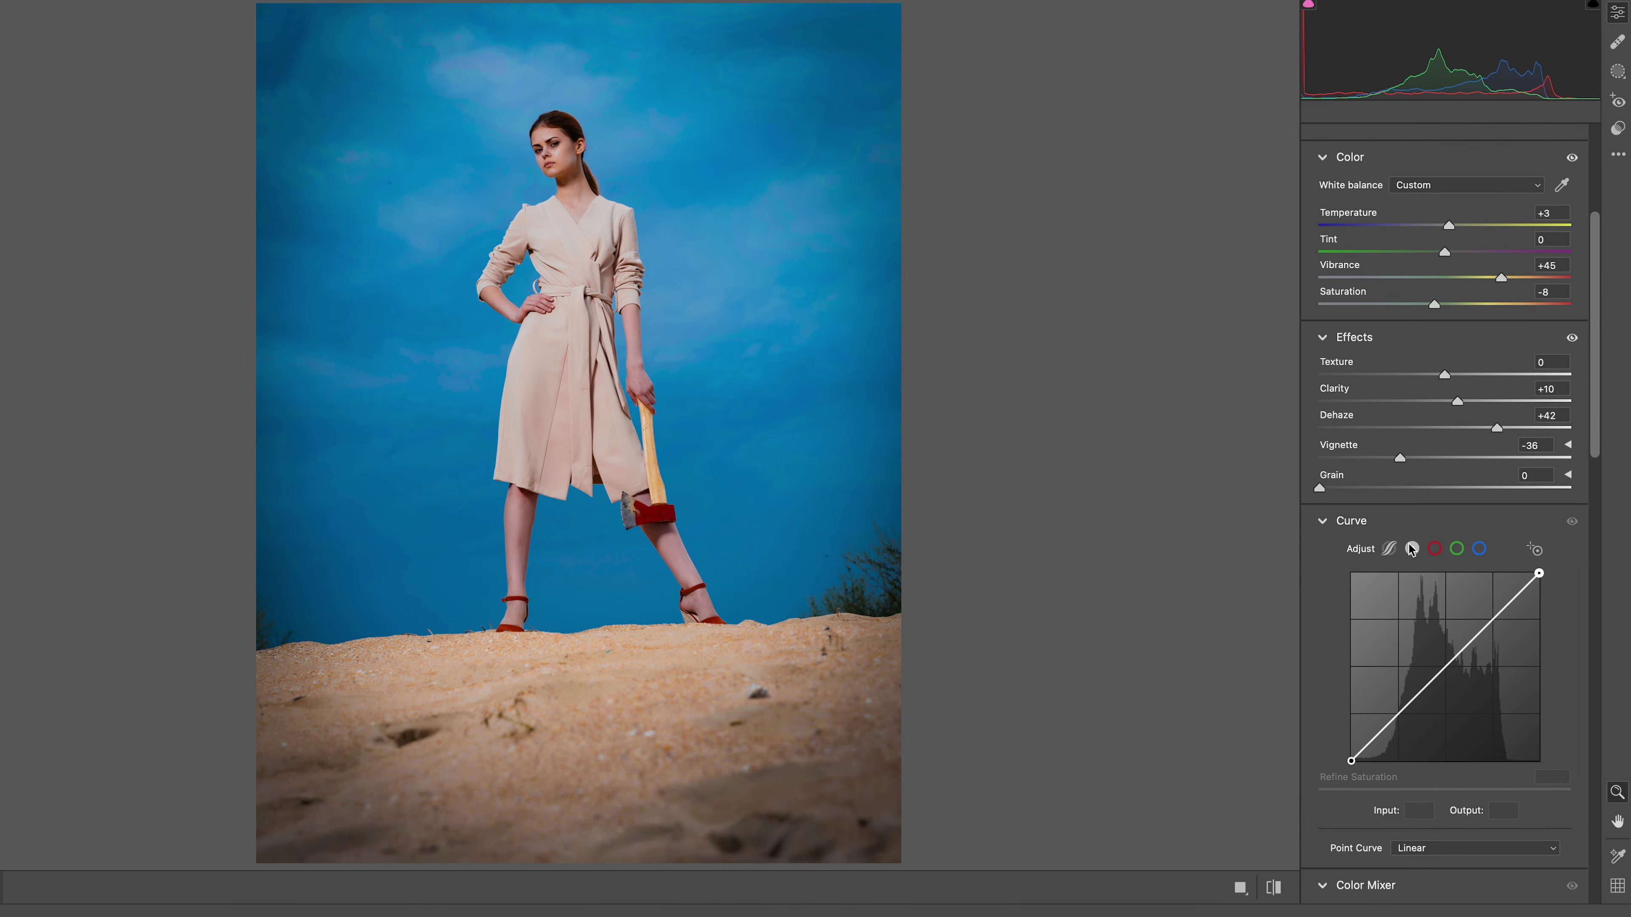
{"action": "left_click_drag", "start_coordinate": [1596, 446], "coordinate": [1599, 679]}
{"action": "scroll", "coordinate": [1541, 488], "scroll_direction": "down", "scroll_amount": 5}
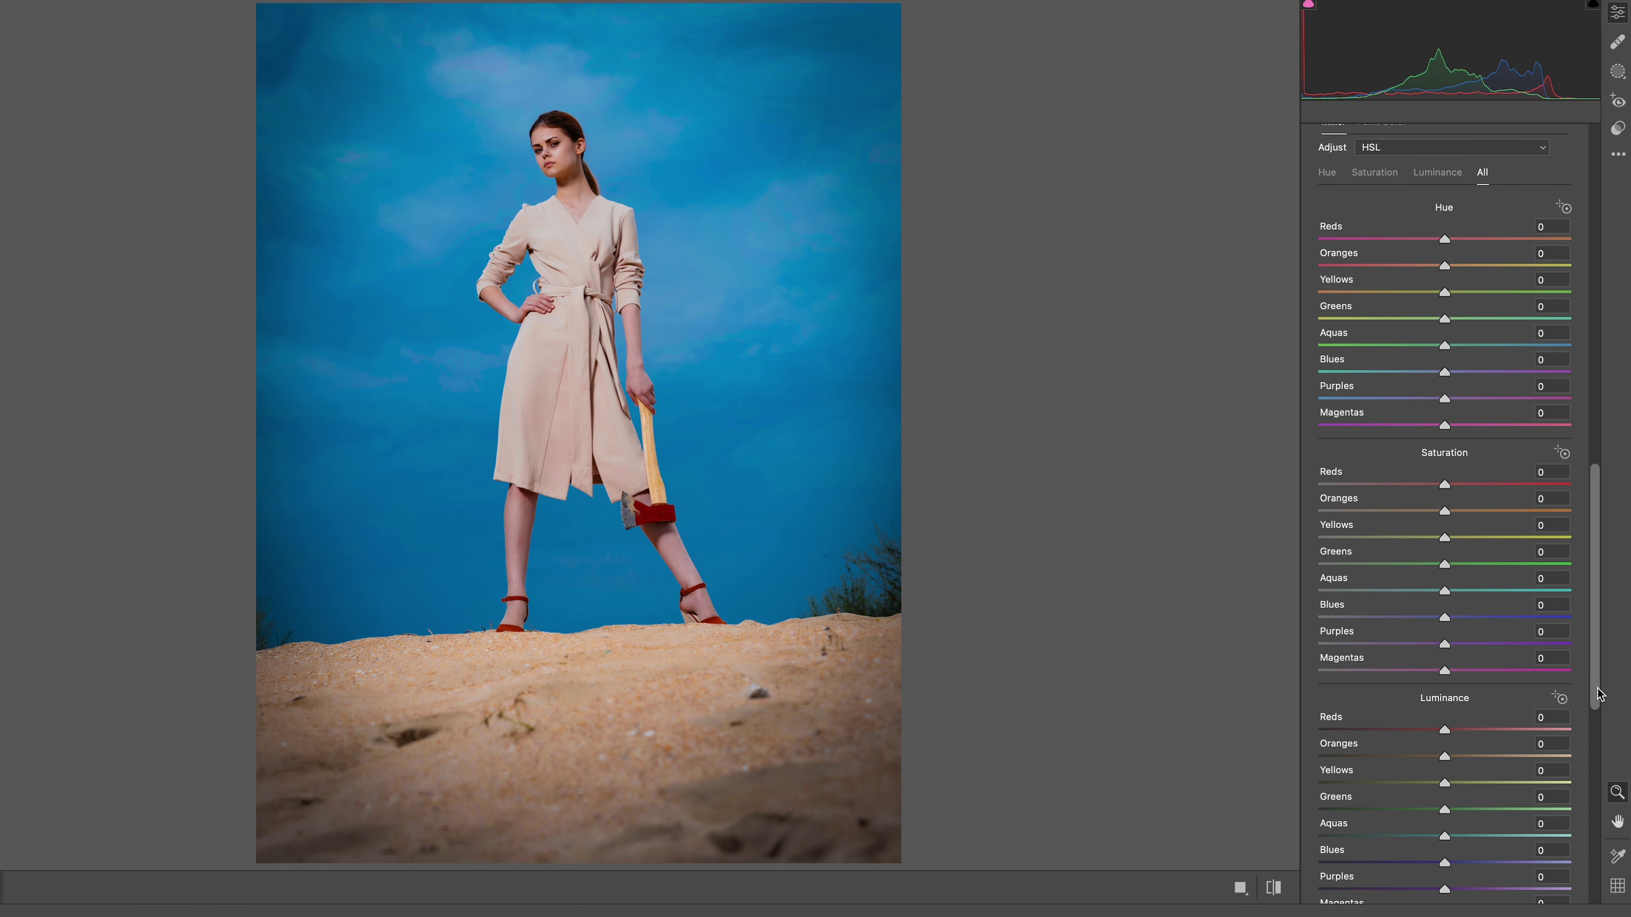
{"action": "scroll", "coordinate": [1497, 321], "scroll_direction": "down", "scroll_amount": 3}
{"action": "scroll", "coordinate": [1458, 205], "scroll_direction": "down", "scroll_amount": 1}
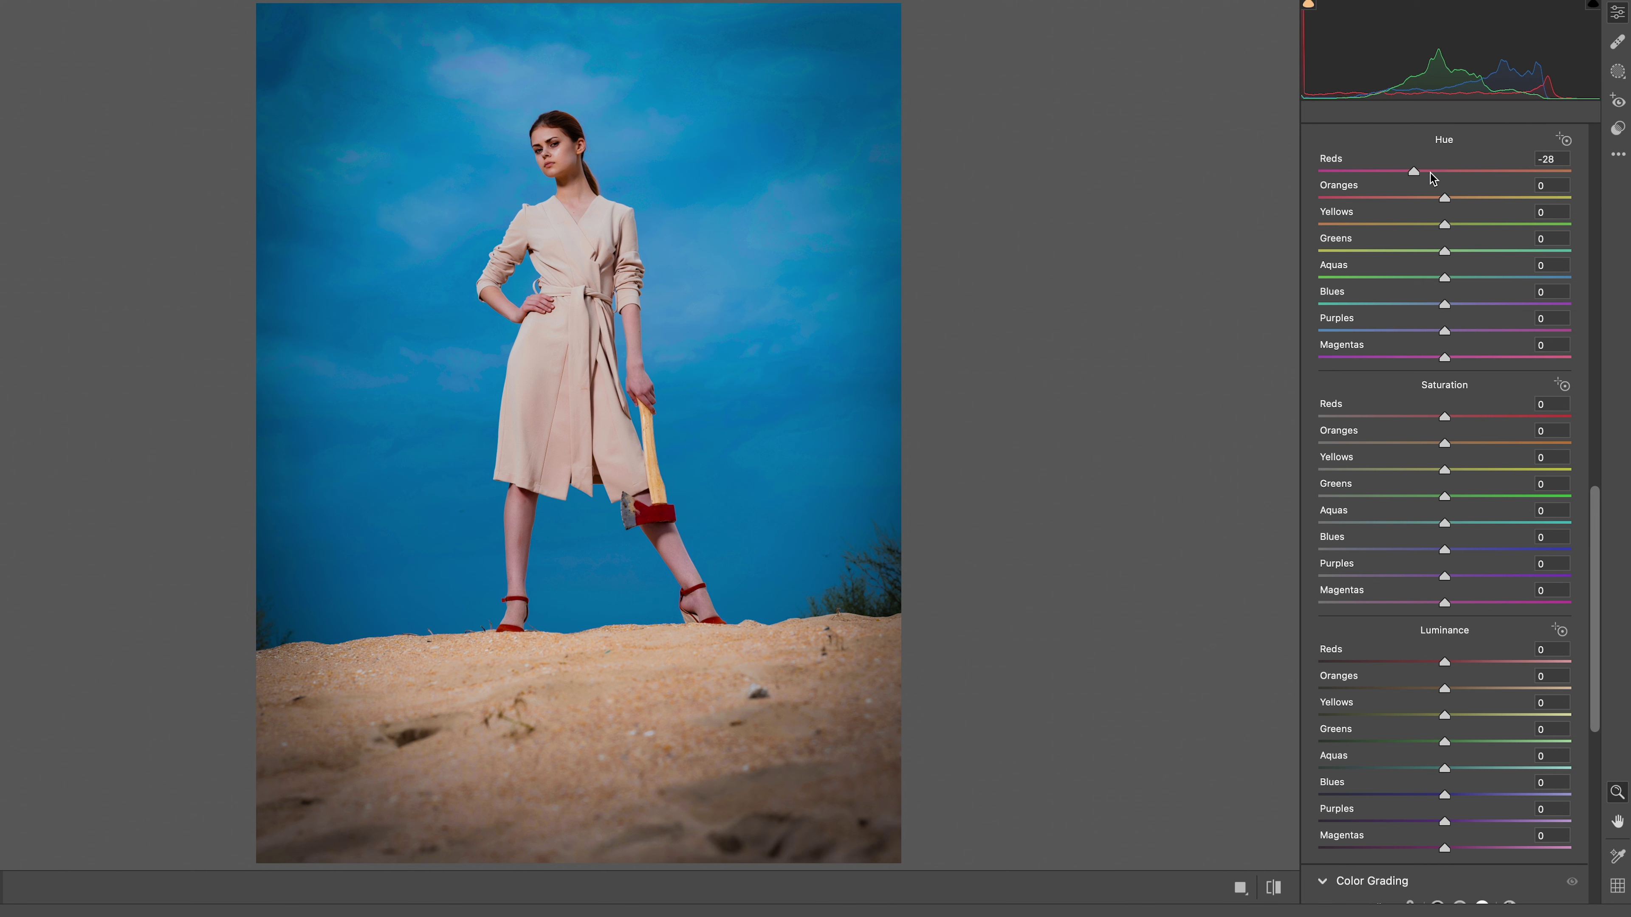
{"action": "left_click_drag", "start_coordinate": [1444, 198], "coordinate": [1226, 226]}
{"action": "mouse_move", "coordinate": [1444, 251]}
{"action": "left_mouse_down"}
{"action": "mouse_move", "coordinate": [1512, 252]}
{"action": "mouse_move", "coordinate": [1437, 279]}
{"action": "mouse_move", "coordinate": [1457, 278]}
{"action": "mouse_move", "coordinate": [1392, 358]}
{"action": "left_mouse_up"}
- Try a magenta hue shift, then reset it and the red saturation to zero
{"action": "double_click", "coordinate": [1397, 332]}
{"action": "double_click", "coordinate": [1390, 358]}
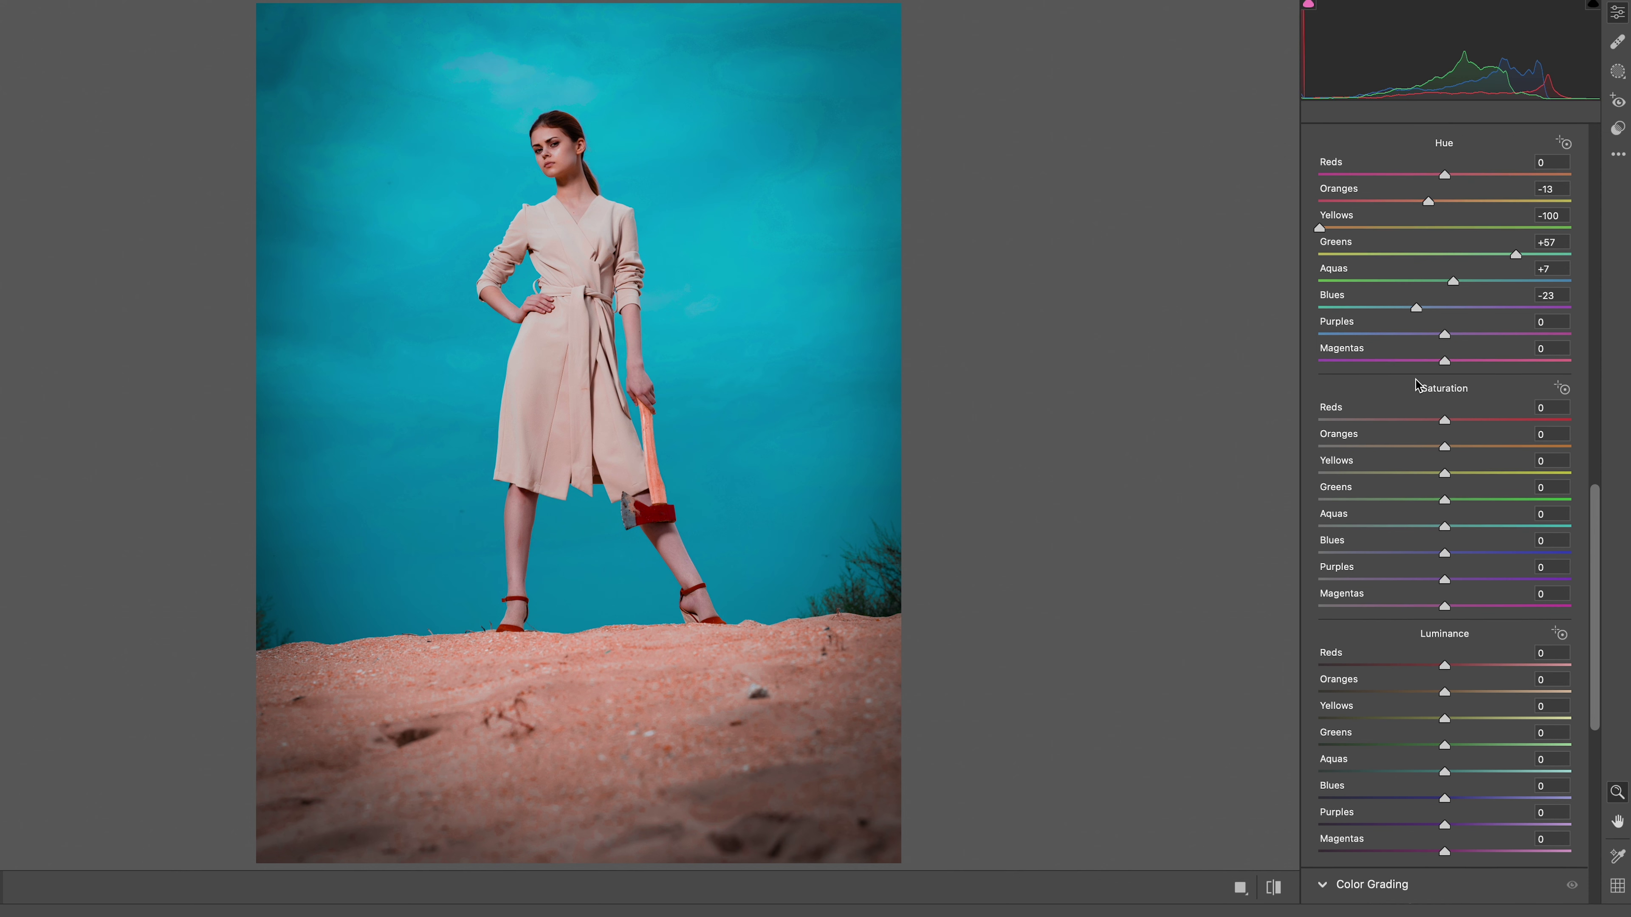
{"action": "double_click", "coordinate": [1434, 420]}
- Desaturate oranges -25, yellows -79, greens -74, aquas -100 and blues -66
{"action": "mouse_move", "coordinate": [1445, 446]}
{"action": "left_mouse_down"}
{"action": "mouse_move", "coordinate": [1403, 446]}
{"action": "mouse_move", "coordinate": [1438, 473]}
{"action": "mouse_move", "coordinate": [1333, 473]}
{"action": "mouse_move", "coordinate": [1362, 473]}
{"action": "left_mouse_up"}
{"action": "left_click_drag", "start_coordinate": [1349, 472], "coordinate": [1346, 472]}
{"action": "left_click_drag", "start_coordinate": [1445, 500], "coordinate": [1355, 501]}
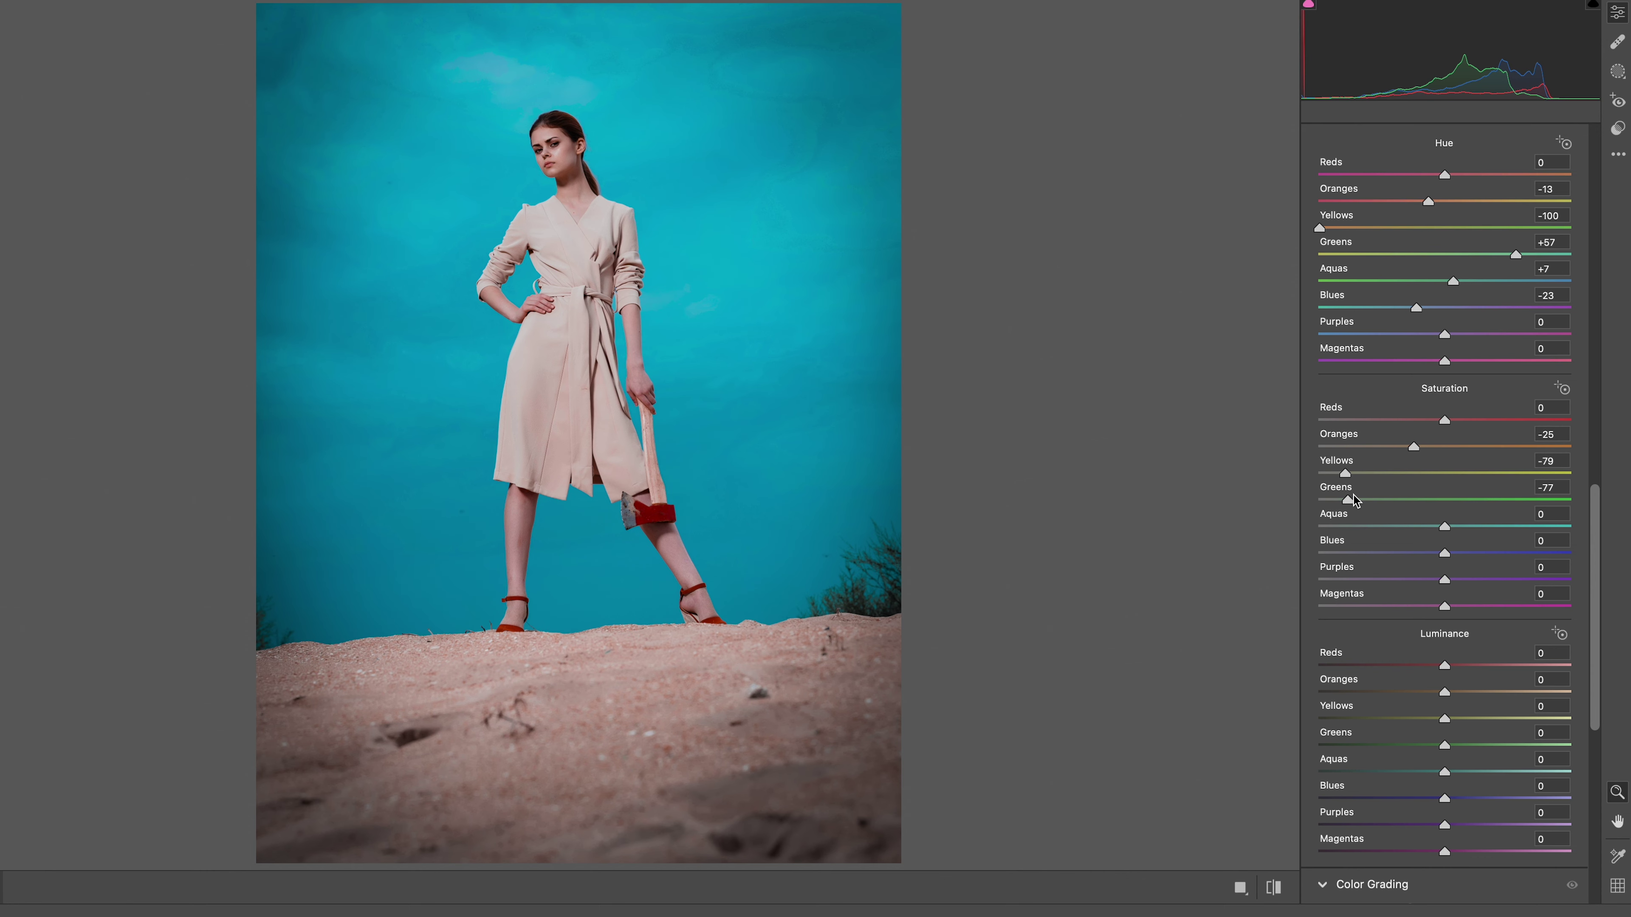
{"action": "left_click_drag", "start_coordinate": [1445, 527], "coordinate": [1328, 538]}
{"action": "left_click_drag", "start_coordinate": [1440, 557], "coordinate": [1360, 560]}
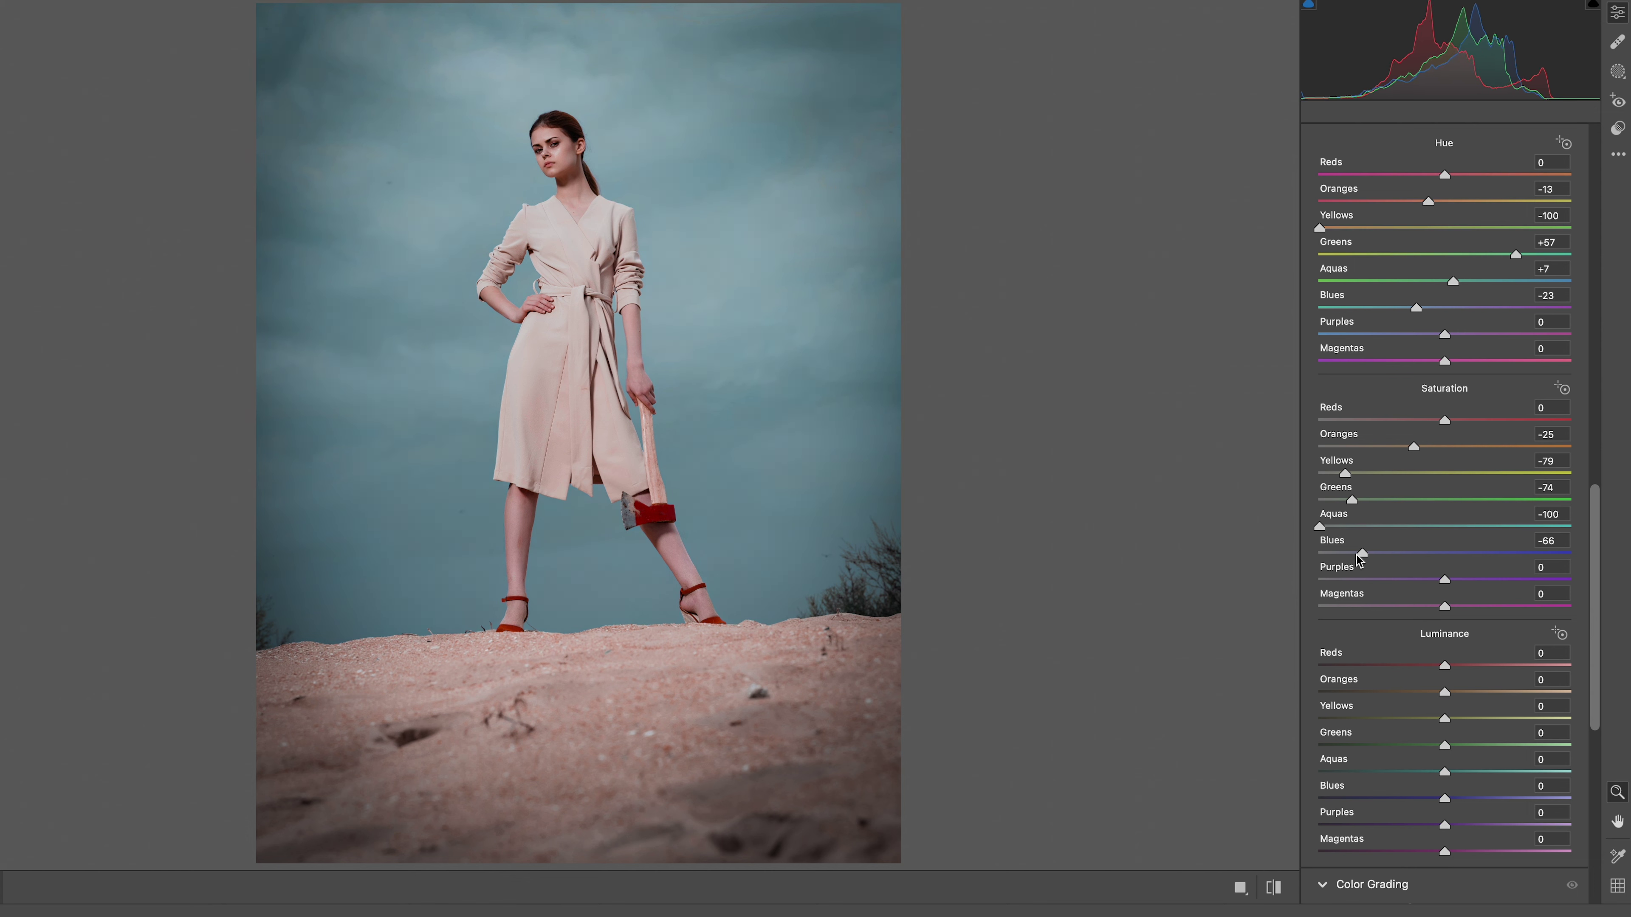
- Set purples and magentas saturation to -100
{"action": "scroll", "coordinate": [1445, 575], "scroll_direction": "down", "scroll_amount": 3}
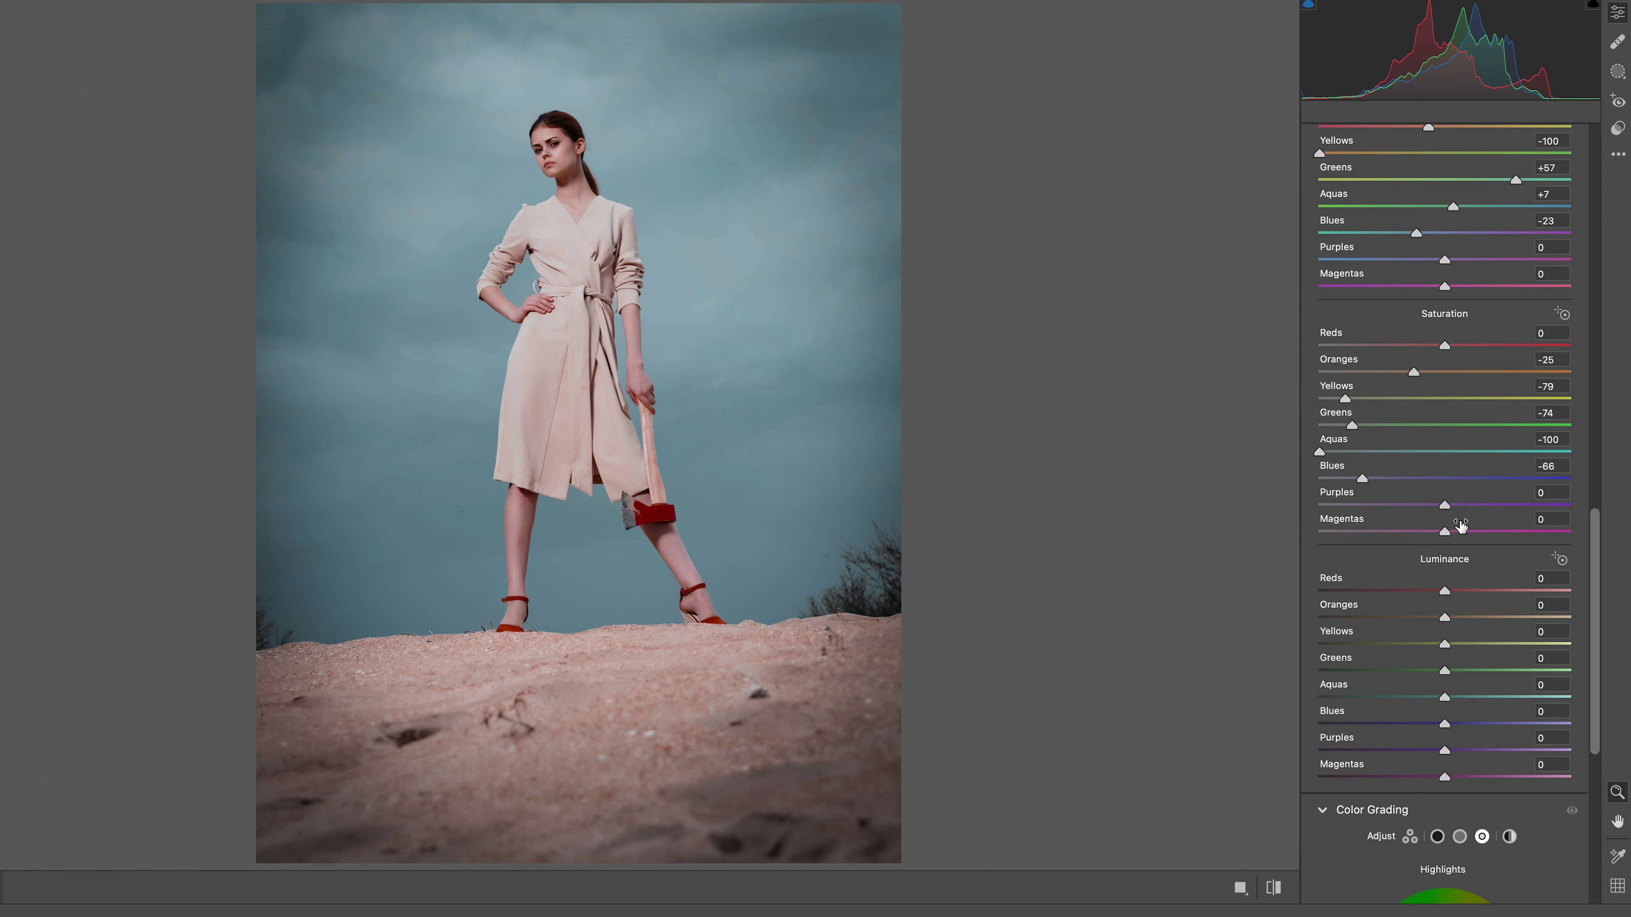
{"action": "left_click_drag", "start_coordinate": [1444, 511], "coordinate": [1275, 513]}
{"action": "left_click_drag", "start_coordinate": [1445, 533], "coordinate": [1247, 533]}
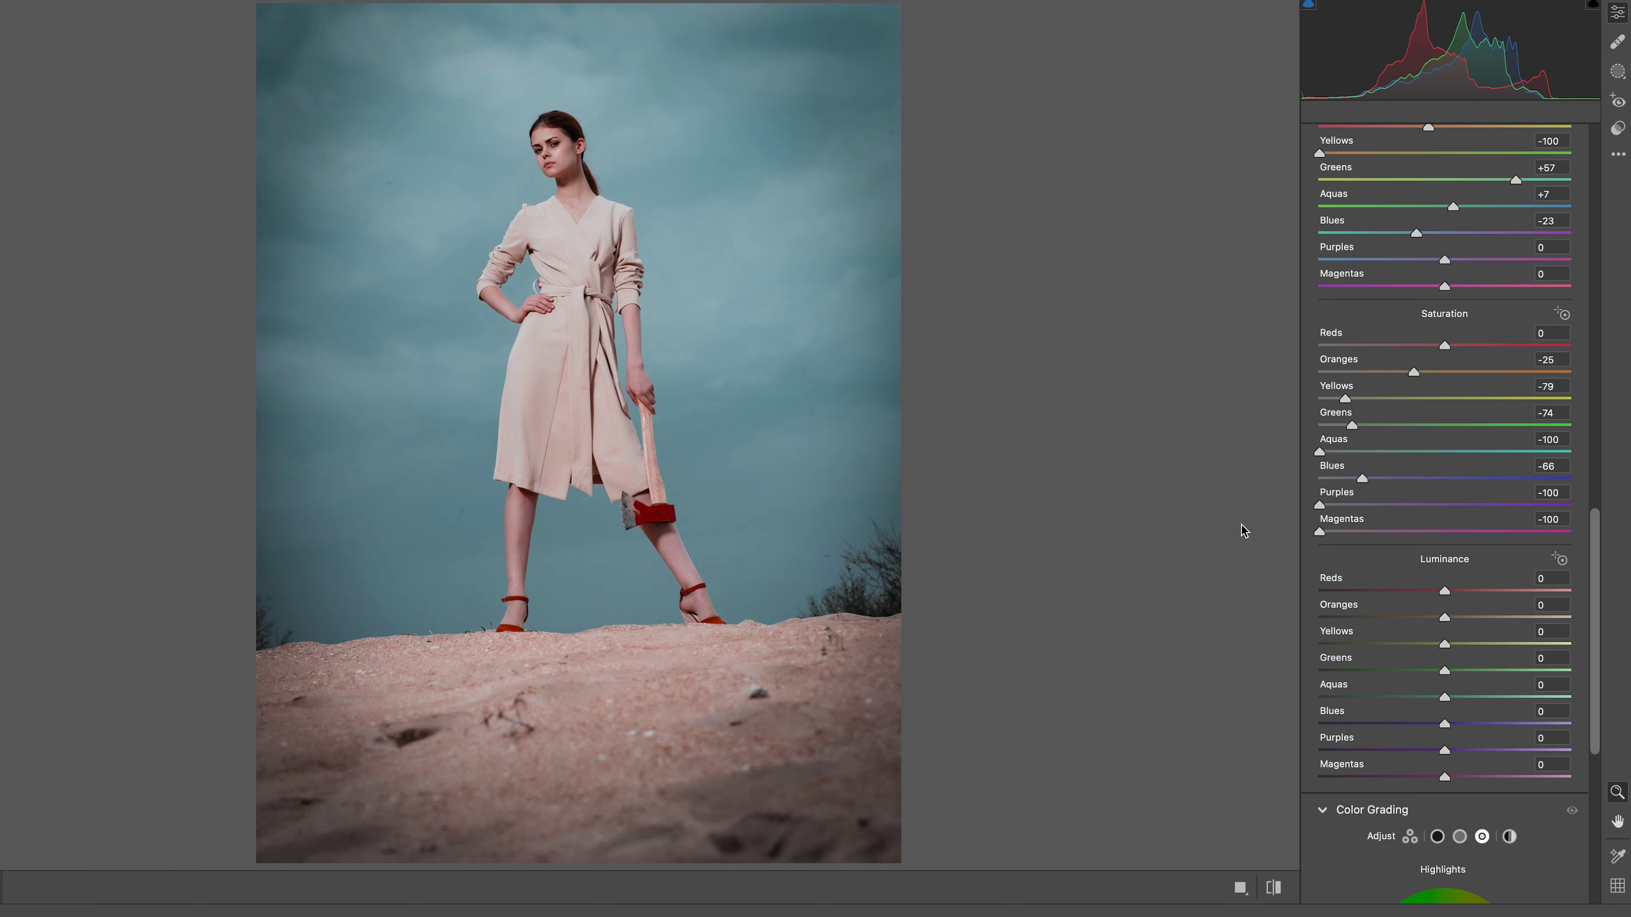
- Darken luminance for reds to -8, greens to -73 and aquas to -6
{"action": "mouse_move", "coordinate": [1445, 590]}
{"action": "left_mouse_down"}
{"action": "mouse_move", "coordinate": [1460, 618]}
{"action": "mouse_move", "coordinate": [1407, 643]}
{"action": "left_mouse_up"}
{"action": "left_click_drag", "start_coordinate": [1445, 671], "coordinate": [1355, 671]}
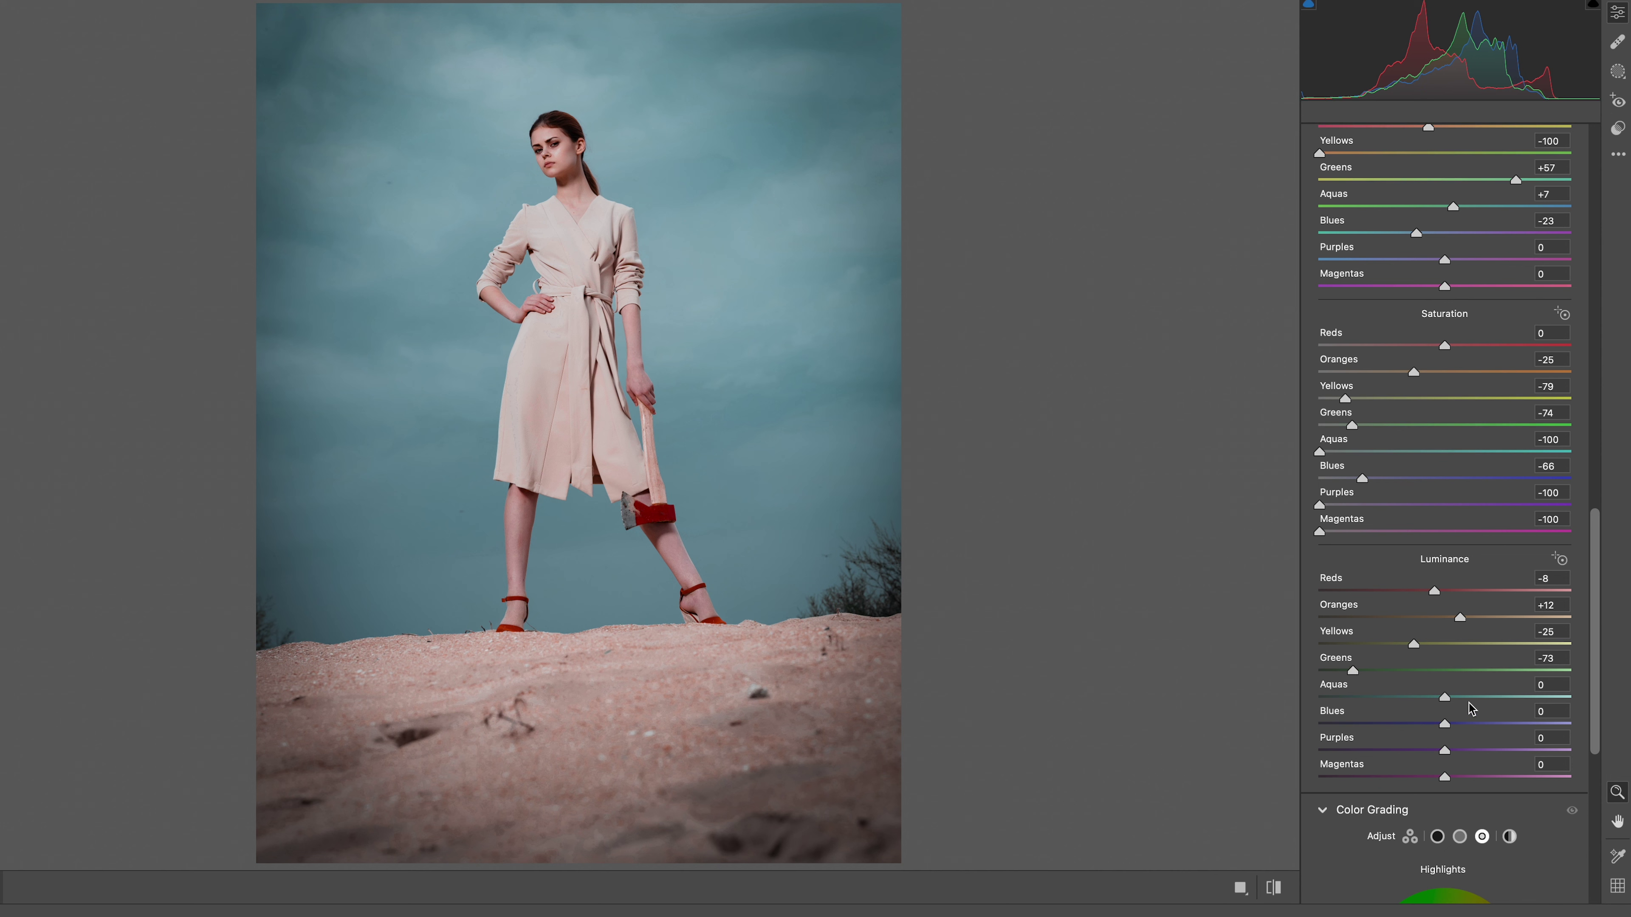
{"action": "mouse_move", "coordinate": [1445, 698]}
{"action": "left_mouse_down"}
{"action": "mouse_move", "coordinate": [1415, 730]}
{"action": "mouse_move", "coordinate": [1445, 751]}
{"action": "mouse_move", "coordinate": [1390, 776]}
{"action": "left_mouse_up"}
- Reset magenta luminance to 0 and tint the shadows blue at hue 224, saturation 13
{"action": "double_click", "coordinate": [1390, 777]}
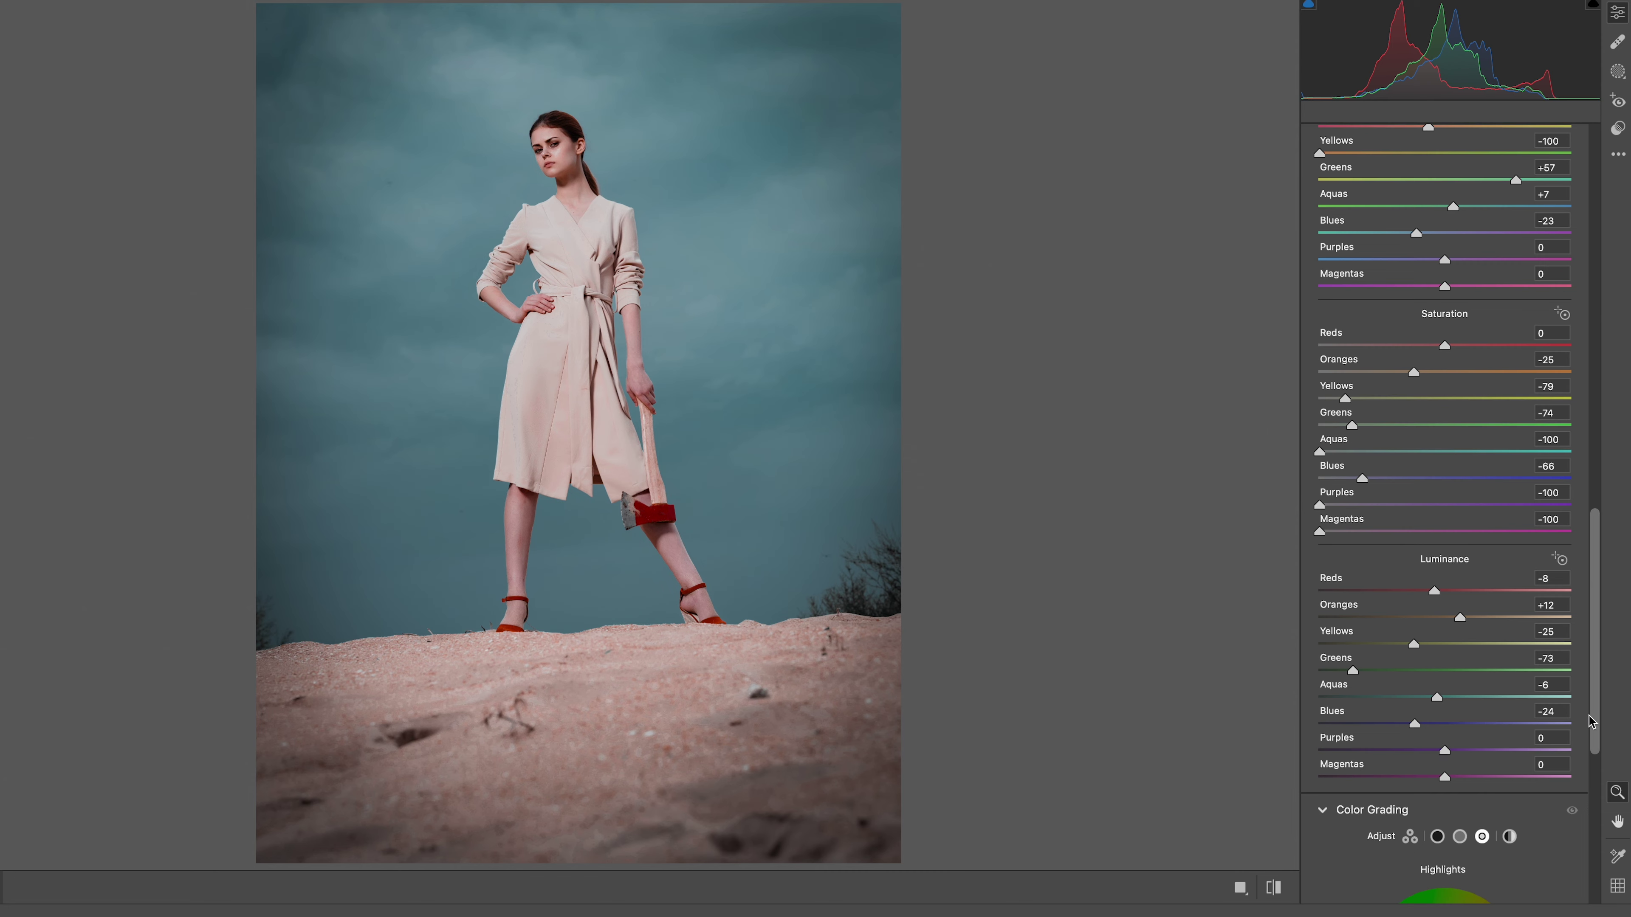
{"action": "scroll", "coordinate": [1477, 610], "scroll_direction": "down", "scroll_amount": 10}
{"action": "scroll", "coordinate": [1445, 546], "scroll_direction": "down", "scroll_amount": 1}
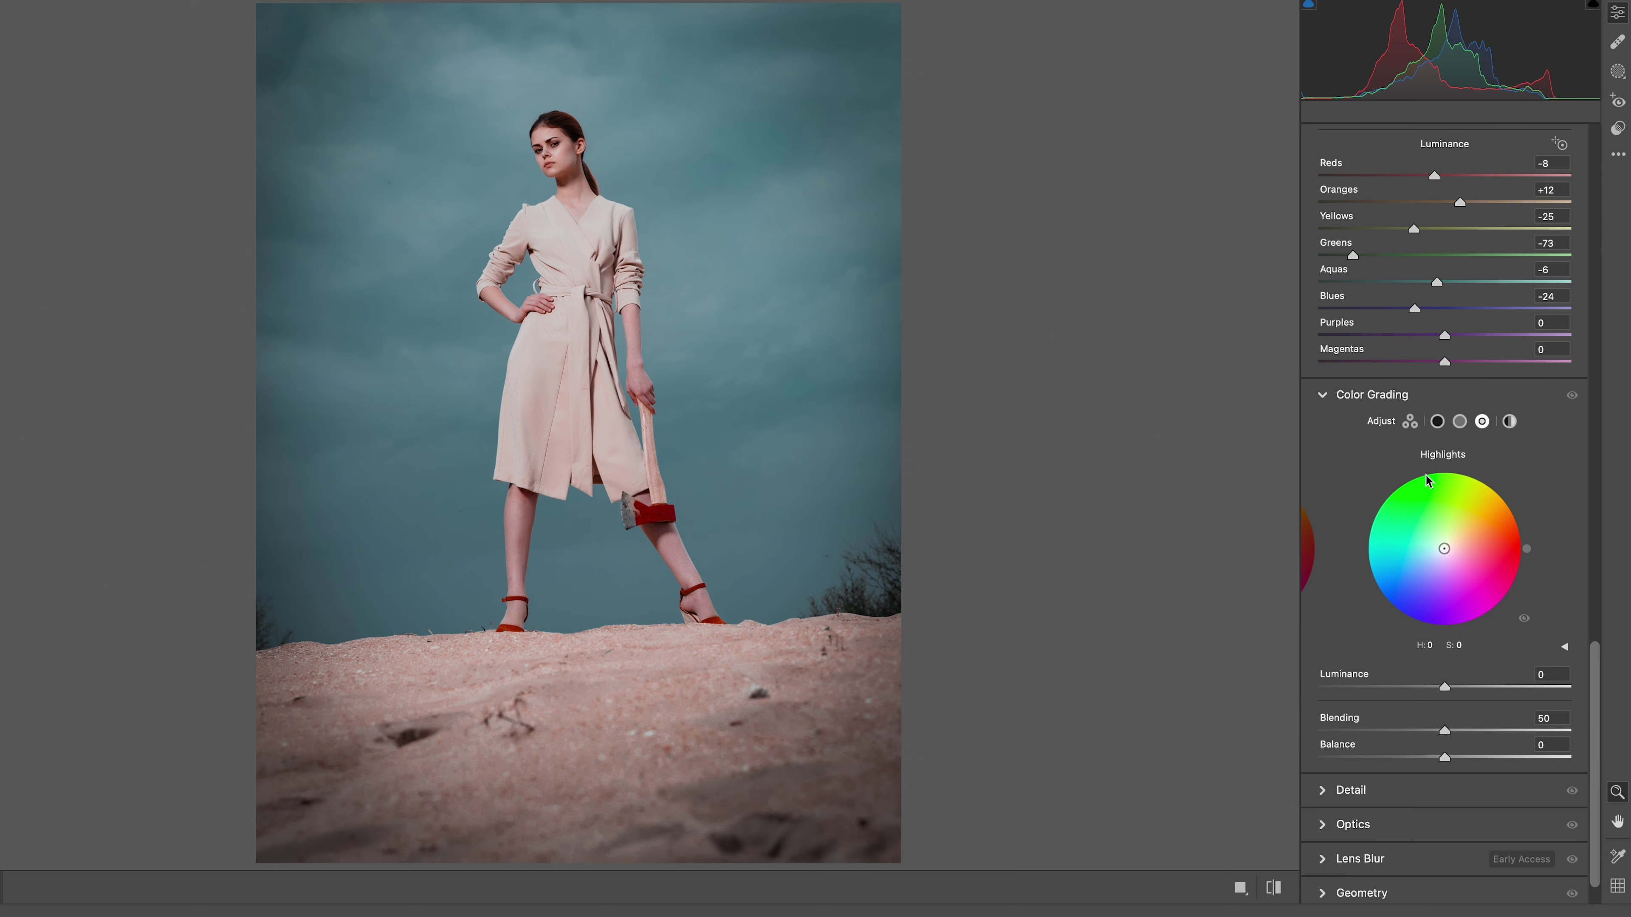
{"action": "left_click", "coordinate": [1437, 421]}
{"action": "mouse_move", "coordinate": [1443, 547]}
{"action": "left_mouse_down"}
{"action": "mouse_move", "coordinate": [1540, 633]}
{"action": "mouse_move", "coordinate": [1375, 474]}
{"action": "mouse_move", "coordinate": [1369, 562]}
{"action": "mouse_move", "coordinate": [1393, 593]}
{"action": "left_mouse_up"}
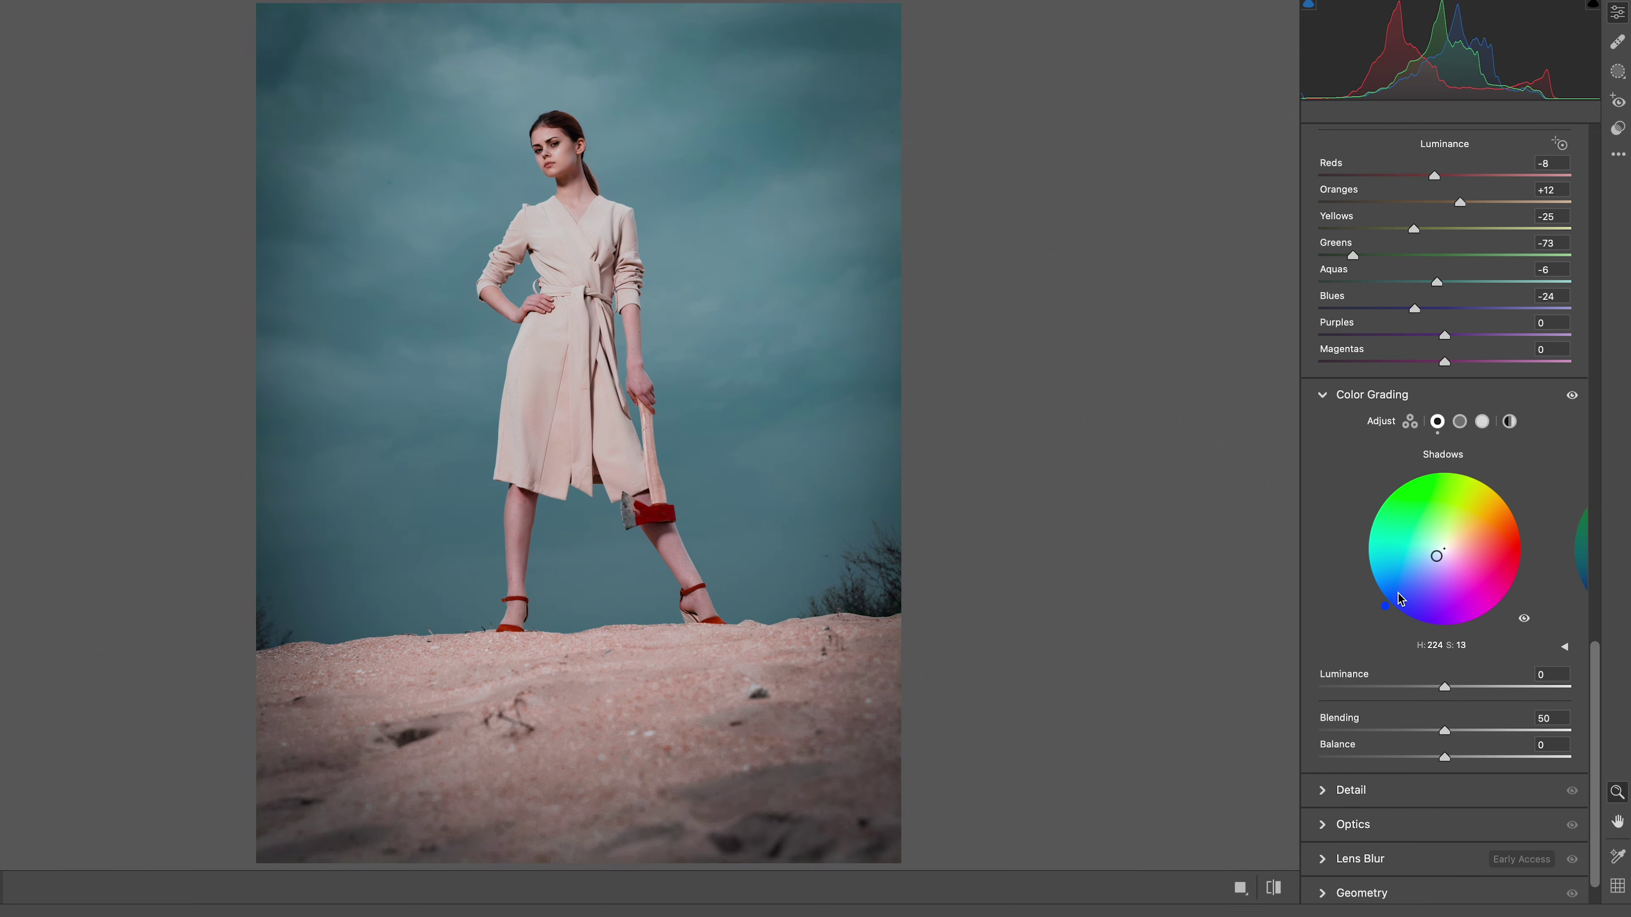
{"action": "left_click_drag", "start_coordinate": [1437, 557], "coordinate": [1437, 554]}
- Tint the highlights cyan at hue 182, saturation 8
{"action": "left_click", "coordinate": [1482, 422]}
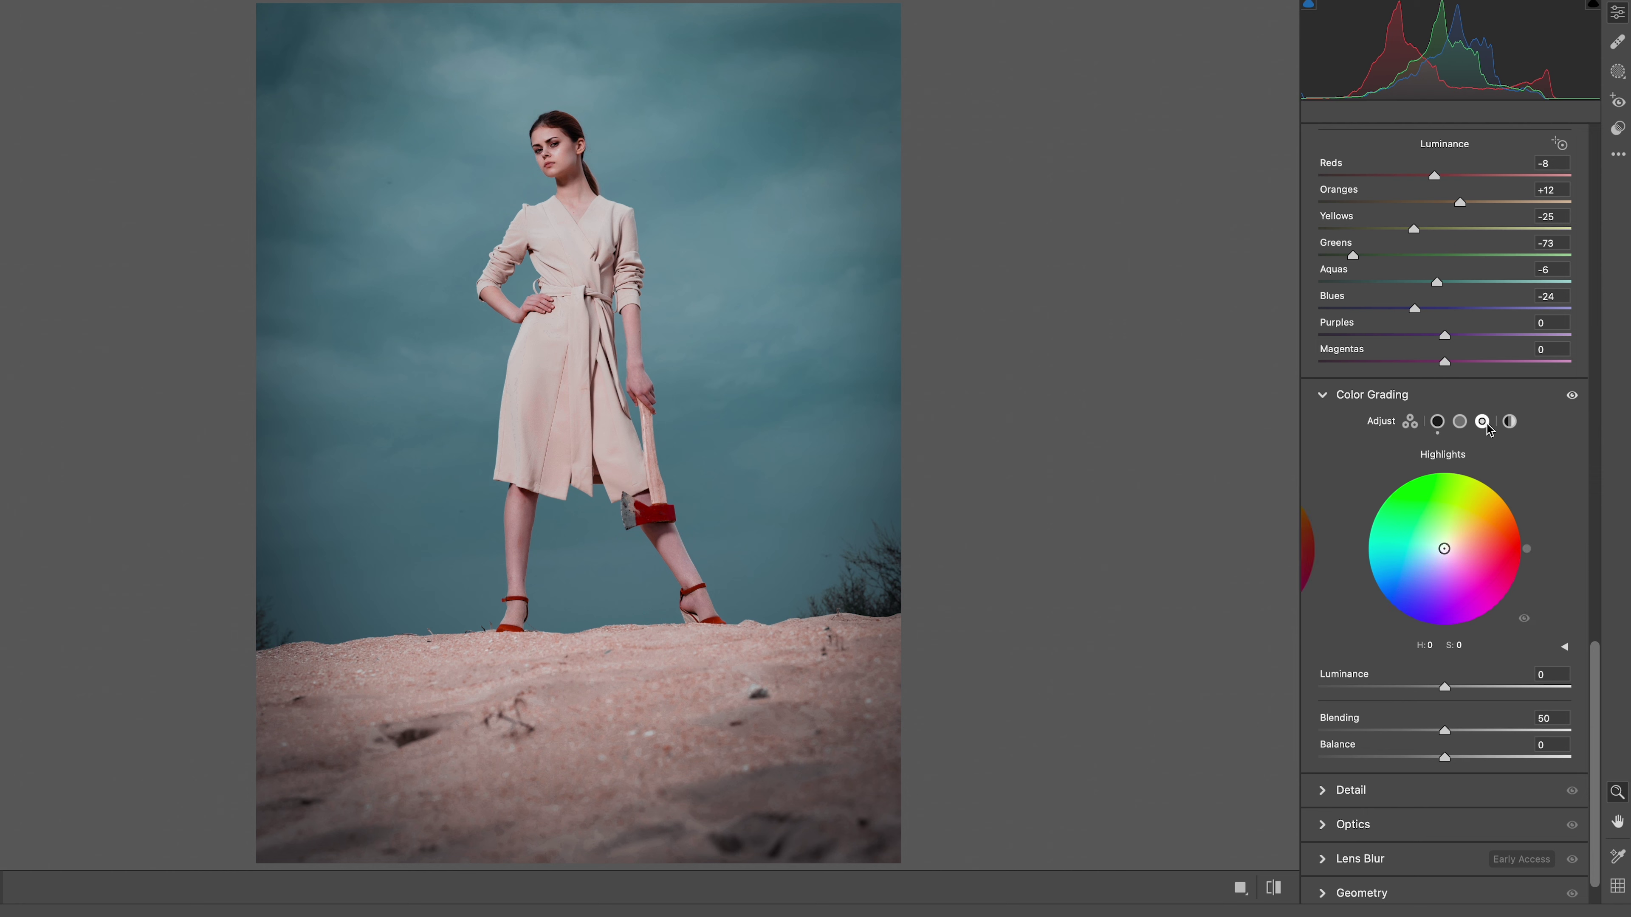
{"action": "left_click_drag", "start_coordinate": [1375, 543], "coordinate": [1400, 494]}
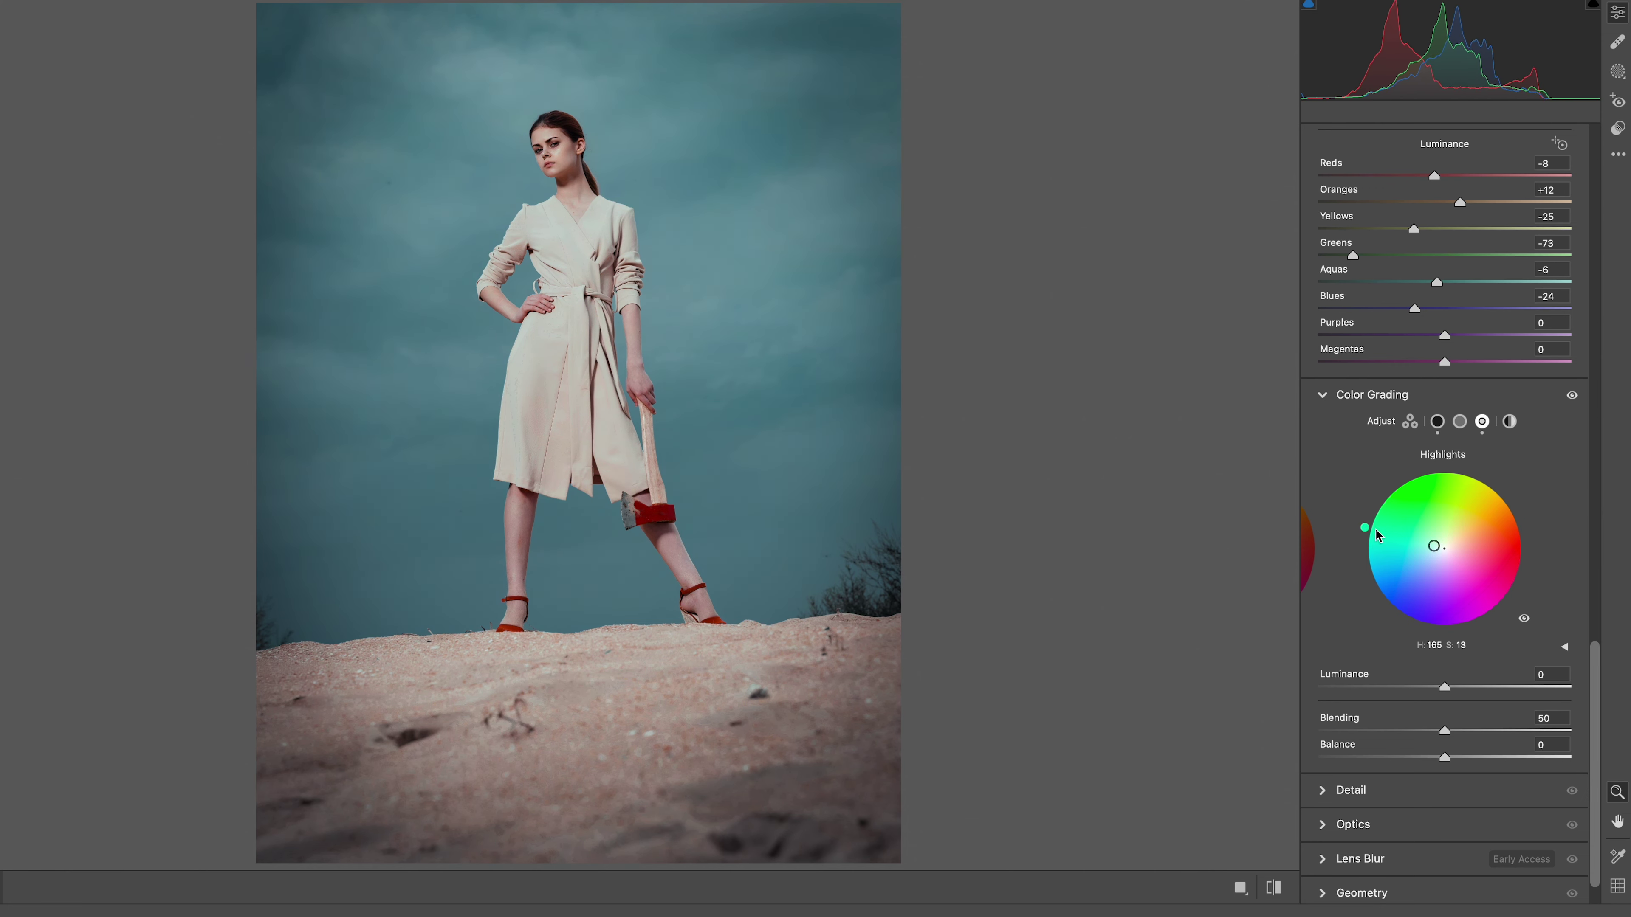
{"action": "mouse_move", "coordinate": [1375, 531]}
{"action": "left_mouse_down"}
{"action": "mouse_move", "coordinate": [1369, 551]}
{"action": "mouse_move", "coordinate": [1438, 549]}
{"action": "left_mouse_up"}
- Set colour grading blending to 91 and balance to +31
{"action": "left_click_drag", "start_coordinate": [1445, 731], "coordinate": [1547, 735]}
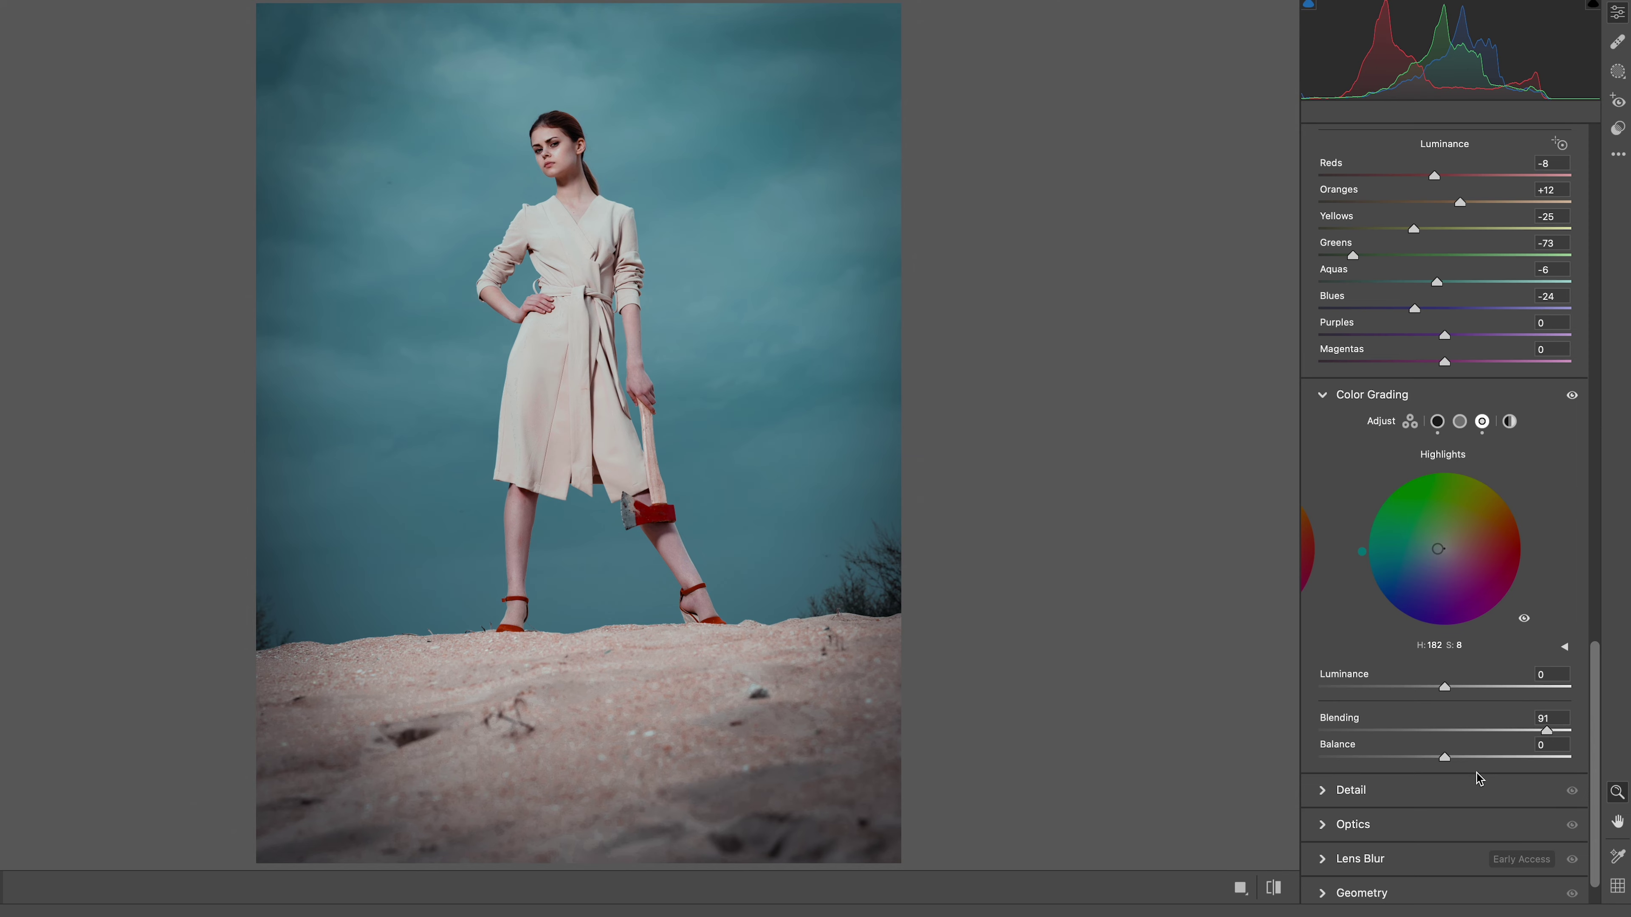
{"action": "left_click_drag", "start_coordinate": [1445, 759], "coordinate": [1472, 763]}
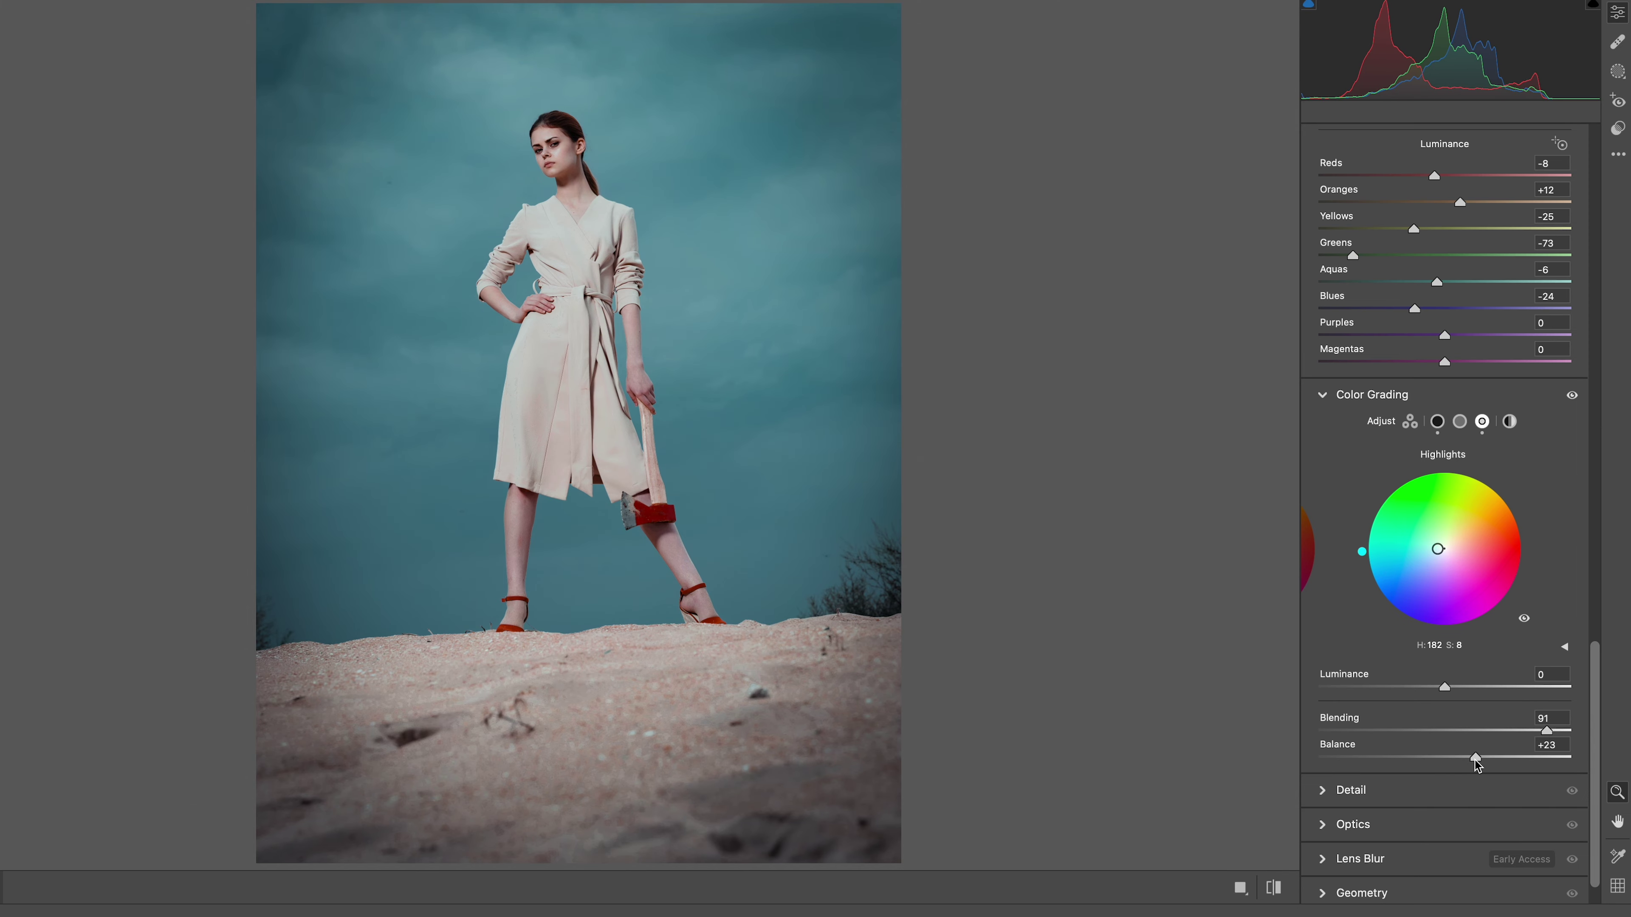
{"action": "key", "text": "Left"}
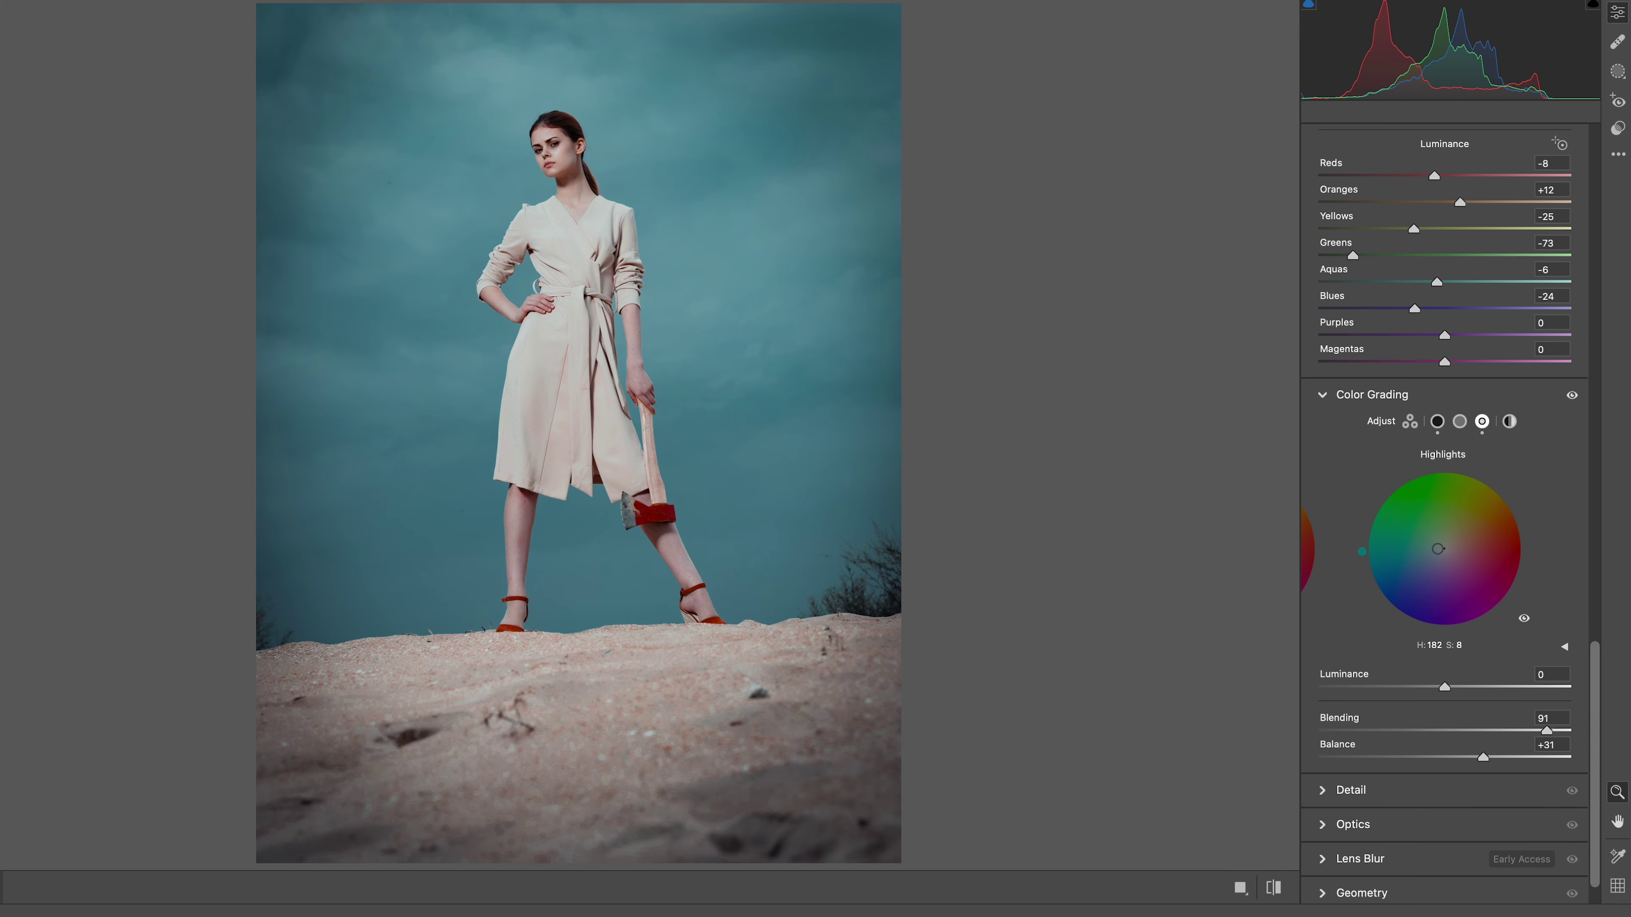
{"action": "left_click_drag", "start_coordinate": [1602, 717], "coordinate": [1570, 330]}
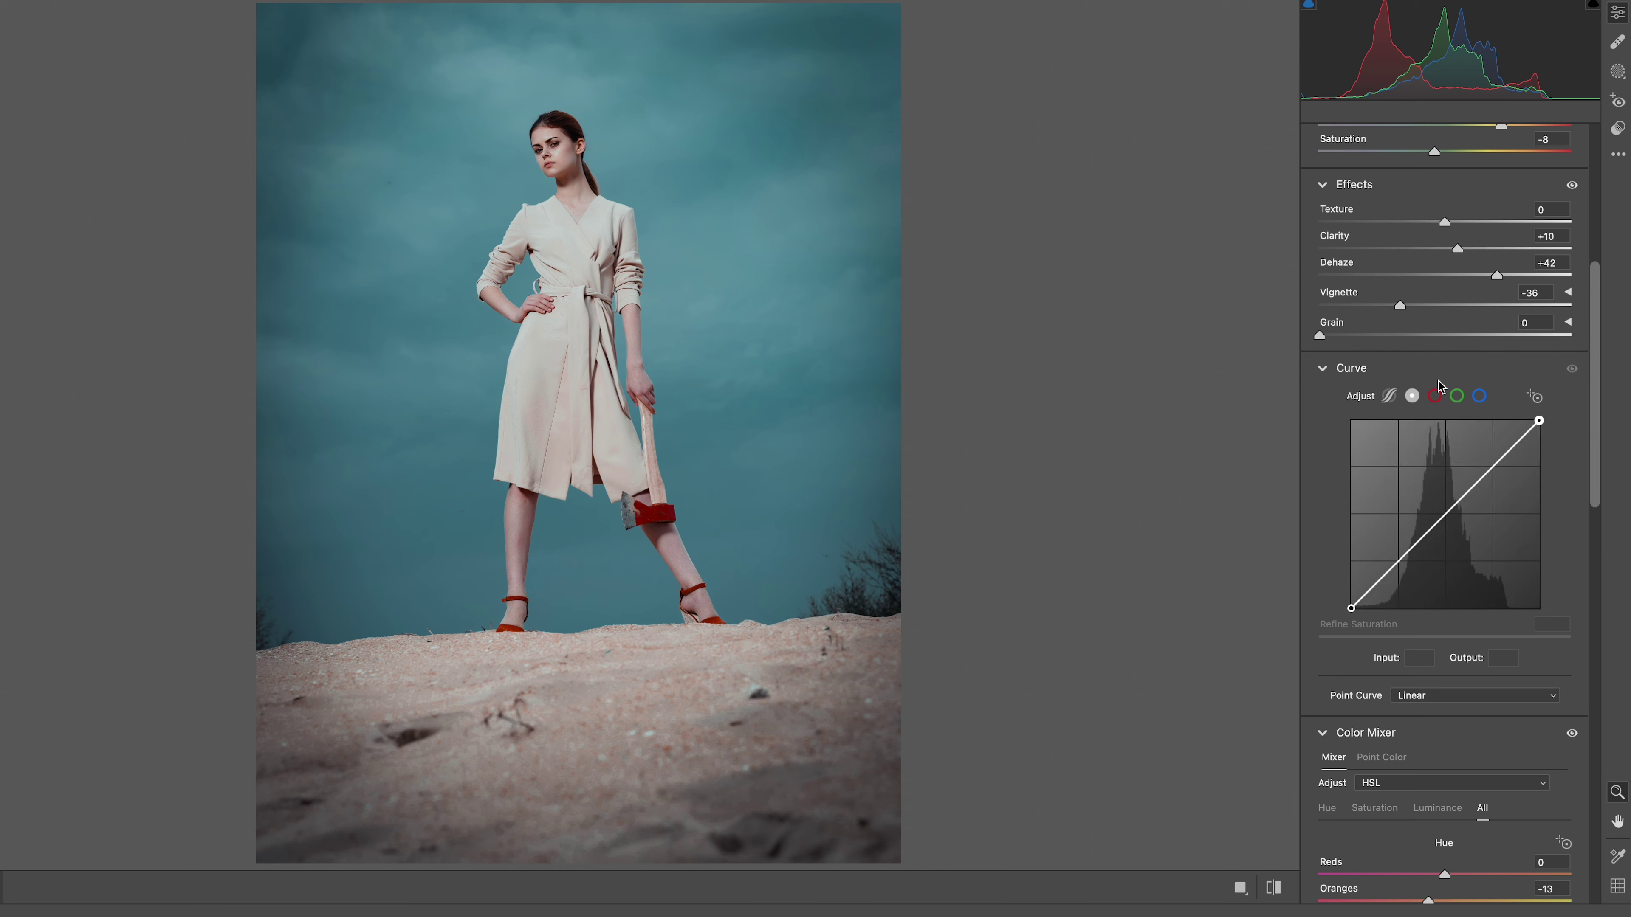
- Lift the curve's black point and add points at 123/112 and 187/183
{"action": "mouse_move", "coordinate": [1397, 563]}
{"action": "left_mouse_down"}
{"action": "mouse_move", "coordinate": [1395, 581]}
{"action": "mouse_move", "coordinate": [1351, 599]}
{"action": "left_mouse_up"}
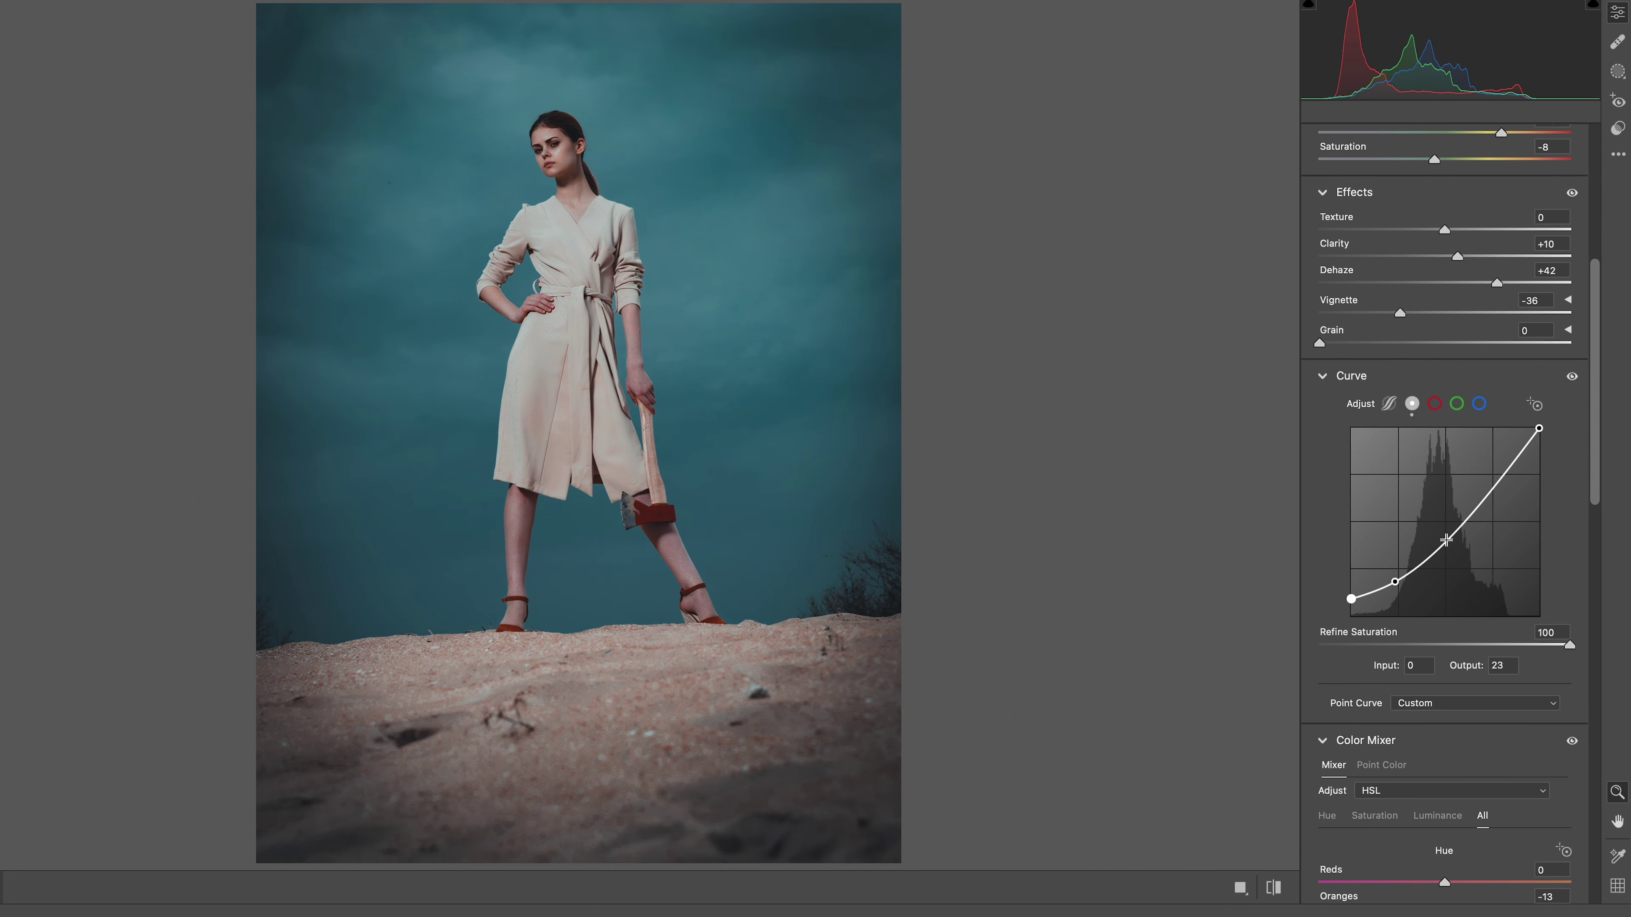
{"action": "left_click_drag", "start_coordinate": [1446, 540], "coordinate": [1442, 534]}
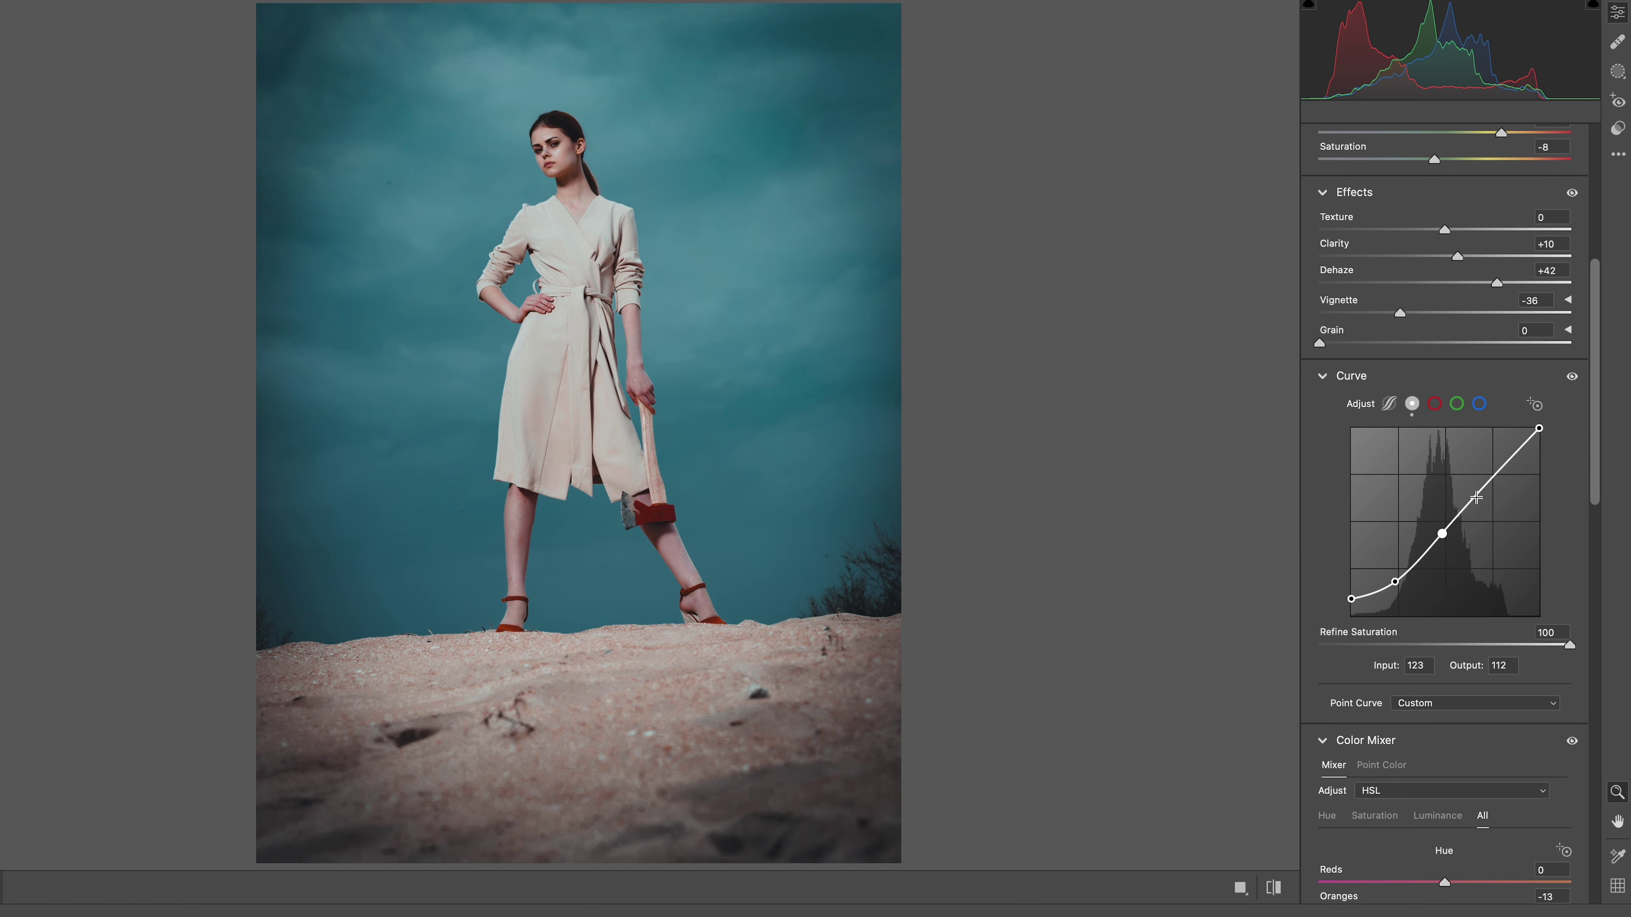
{"action": "left_click_drag", "start_coordinate": [1490, 476], "coordinate": [1489, 481]}
- Collapse all edit panels and toggle the before/after comparison
{"action": "right_click", "coordinate": [1318, 398]}
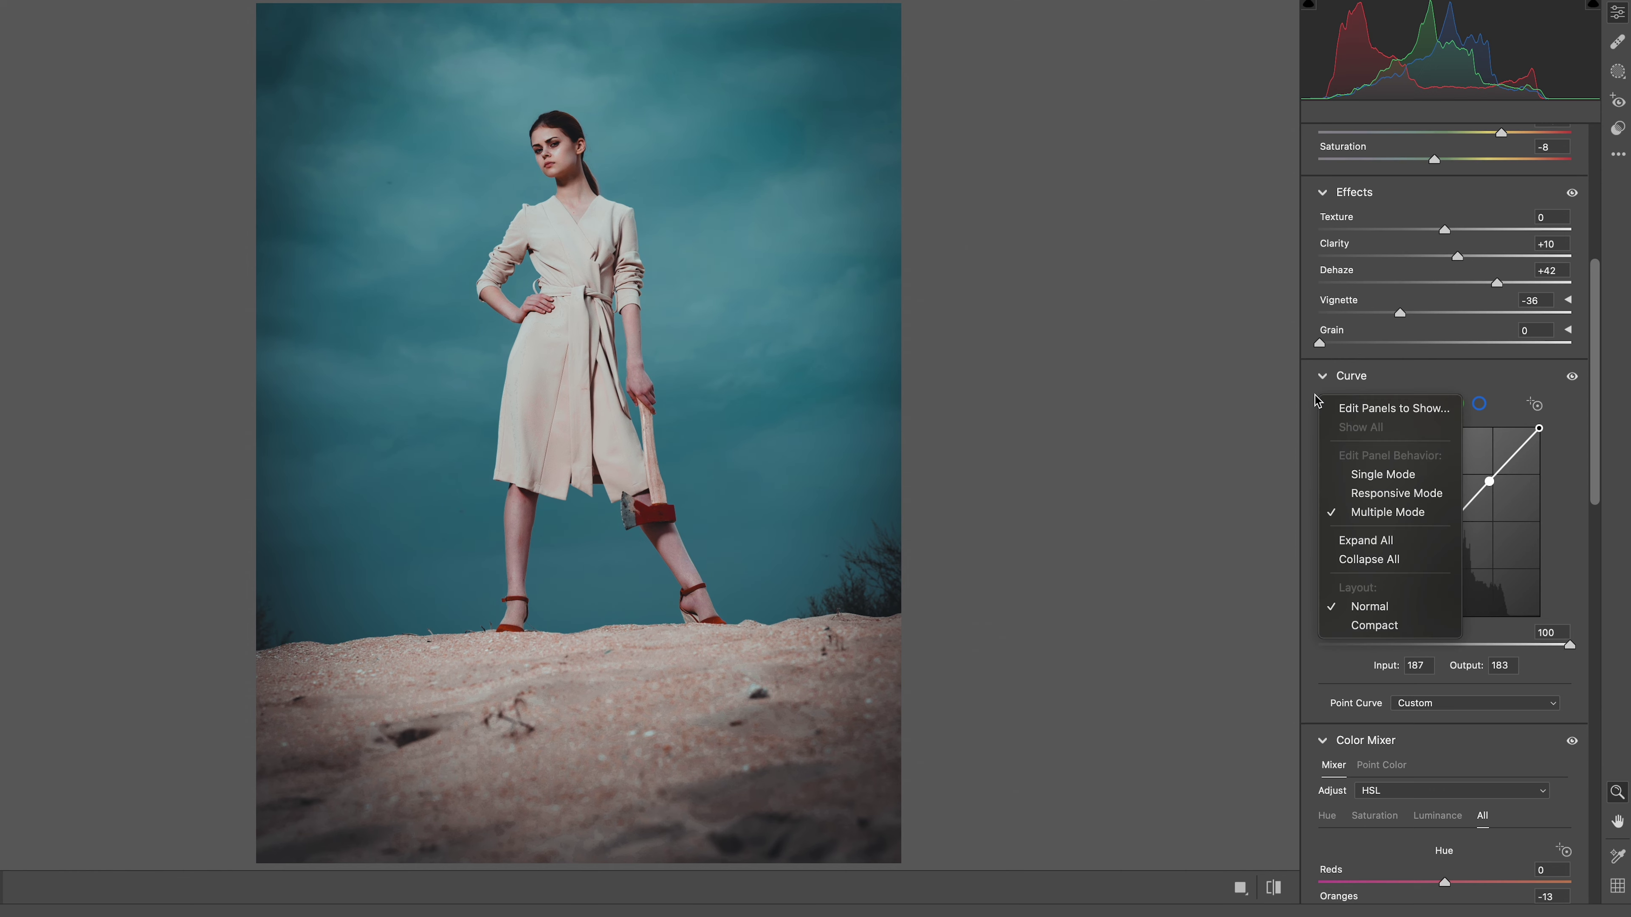
{"action": "left_click", "coordinate": [1362, 561]}
{"action": "left_click", "coordinate": [1274, 888]}
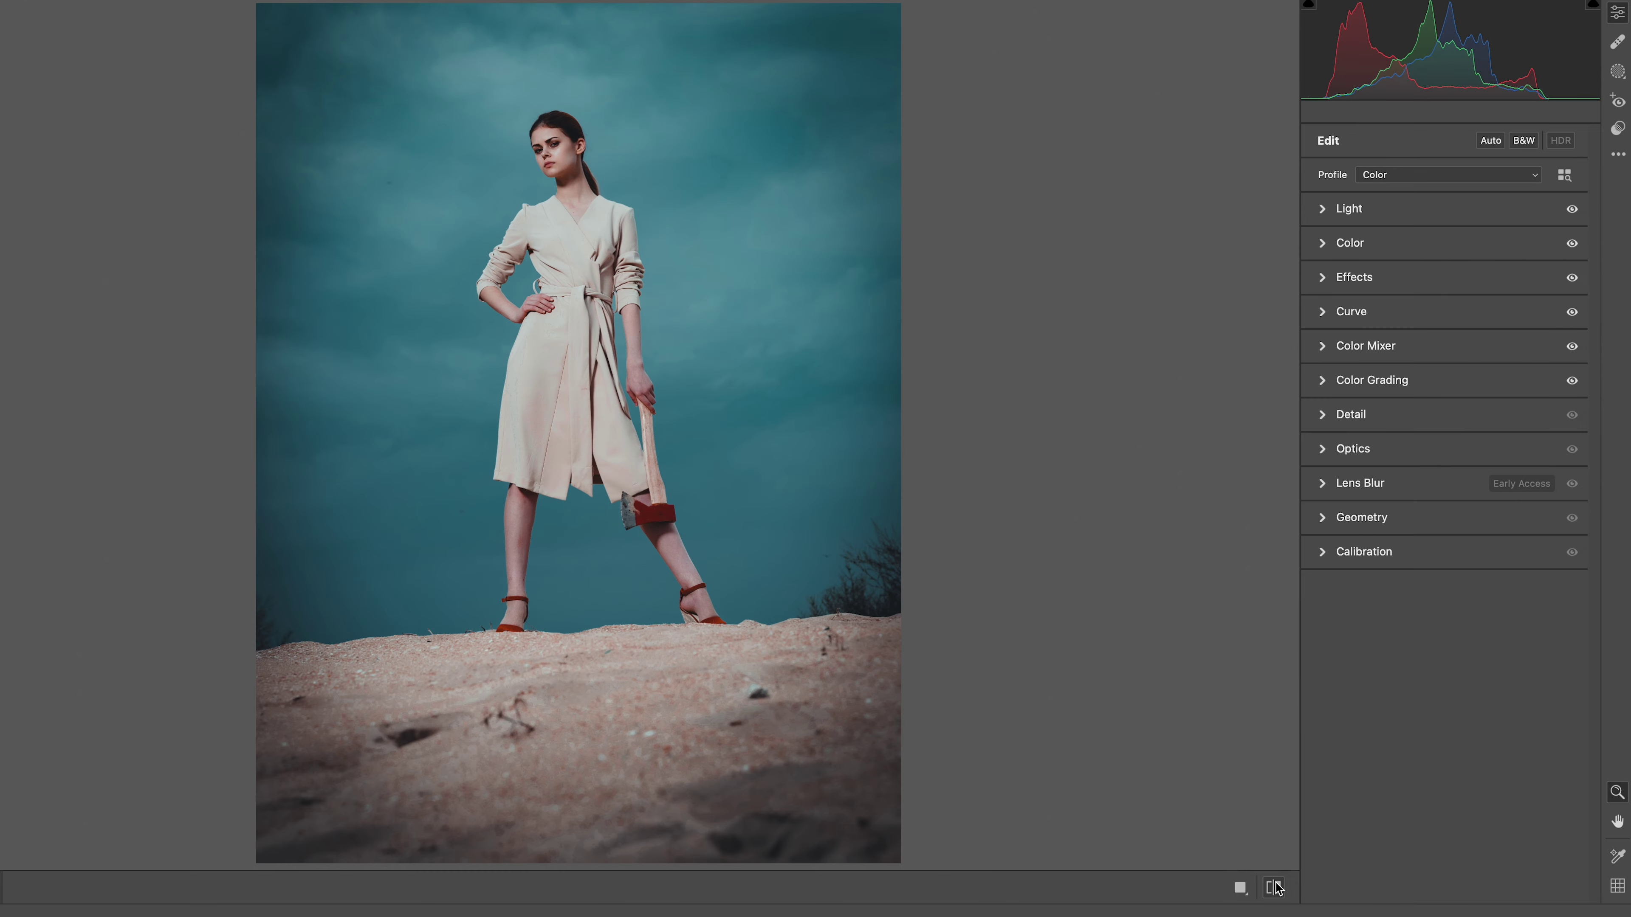
{"action": "left_click", "coordinate": [1275, 887]}
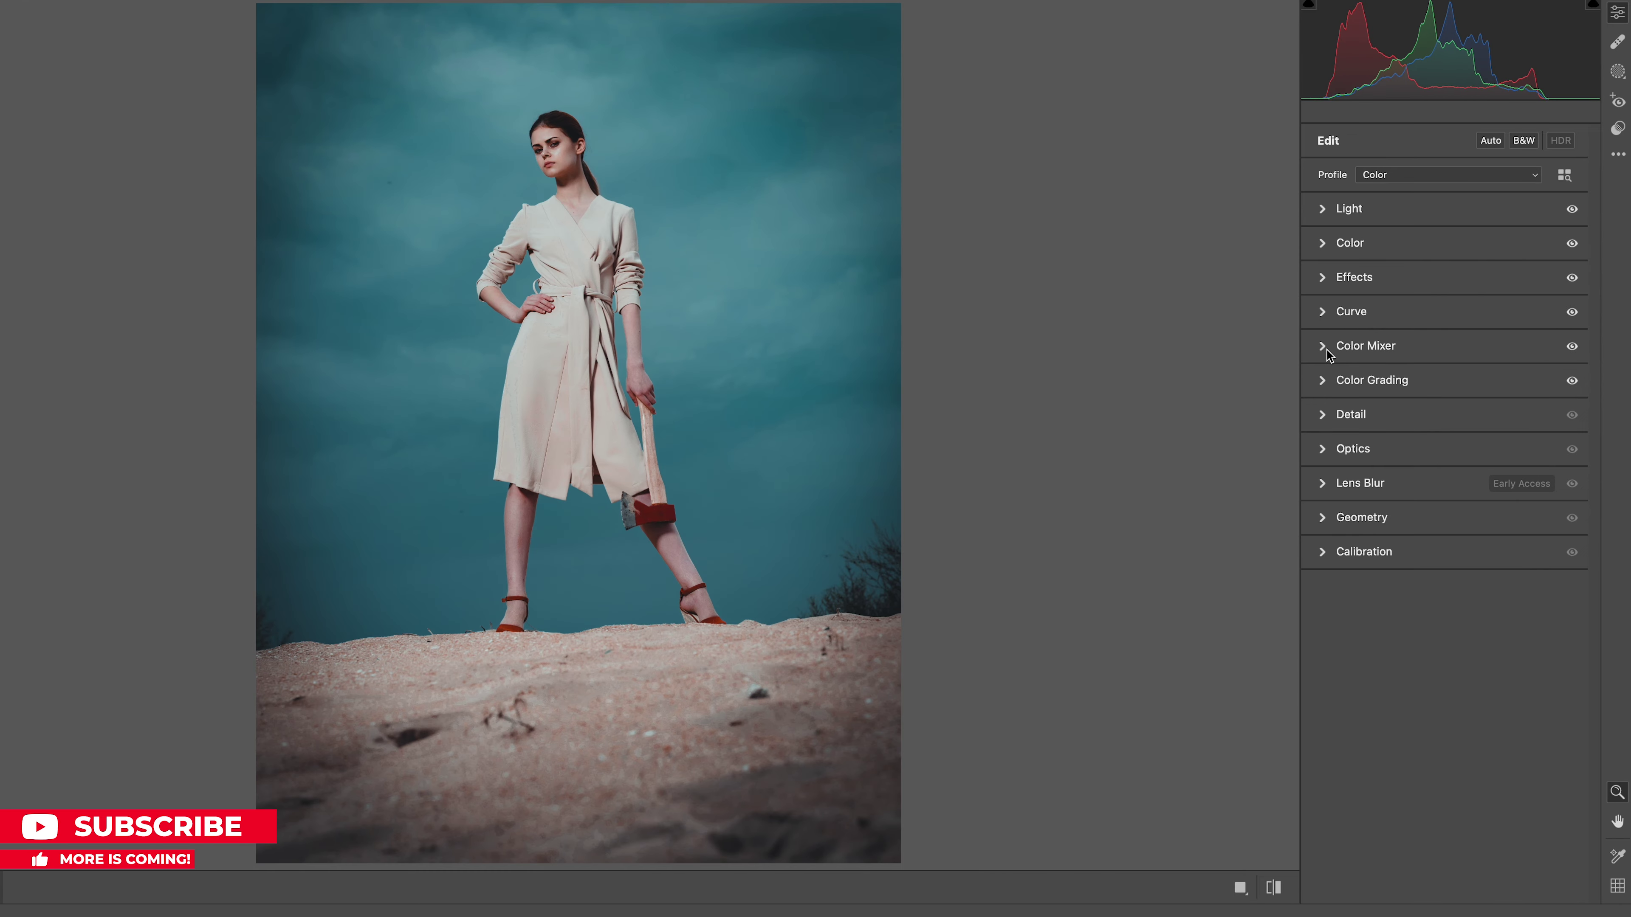
- Ease the vignette to -24 in Effects, then compare before and after
{"action": "left_click", "coordinate": [1323, 276]}
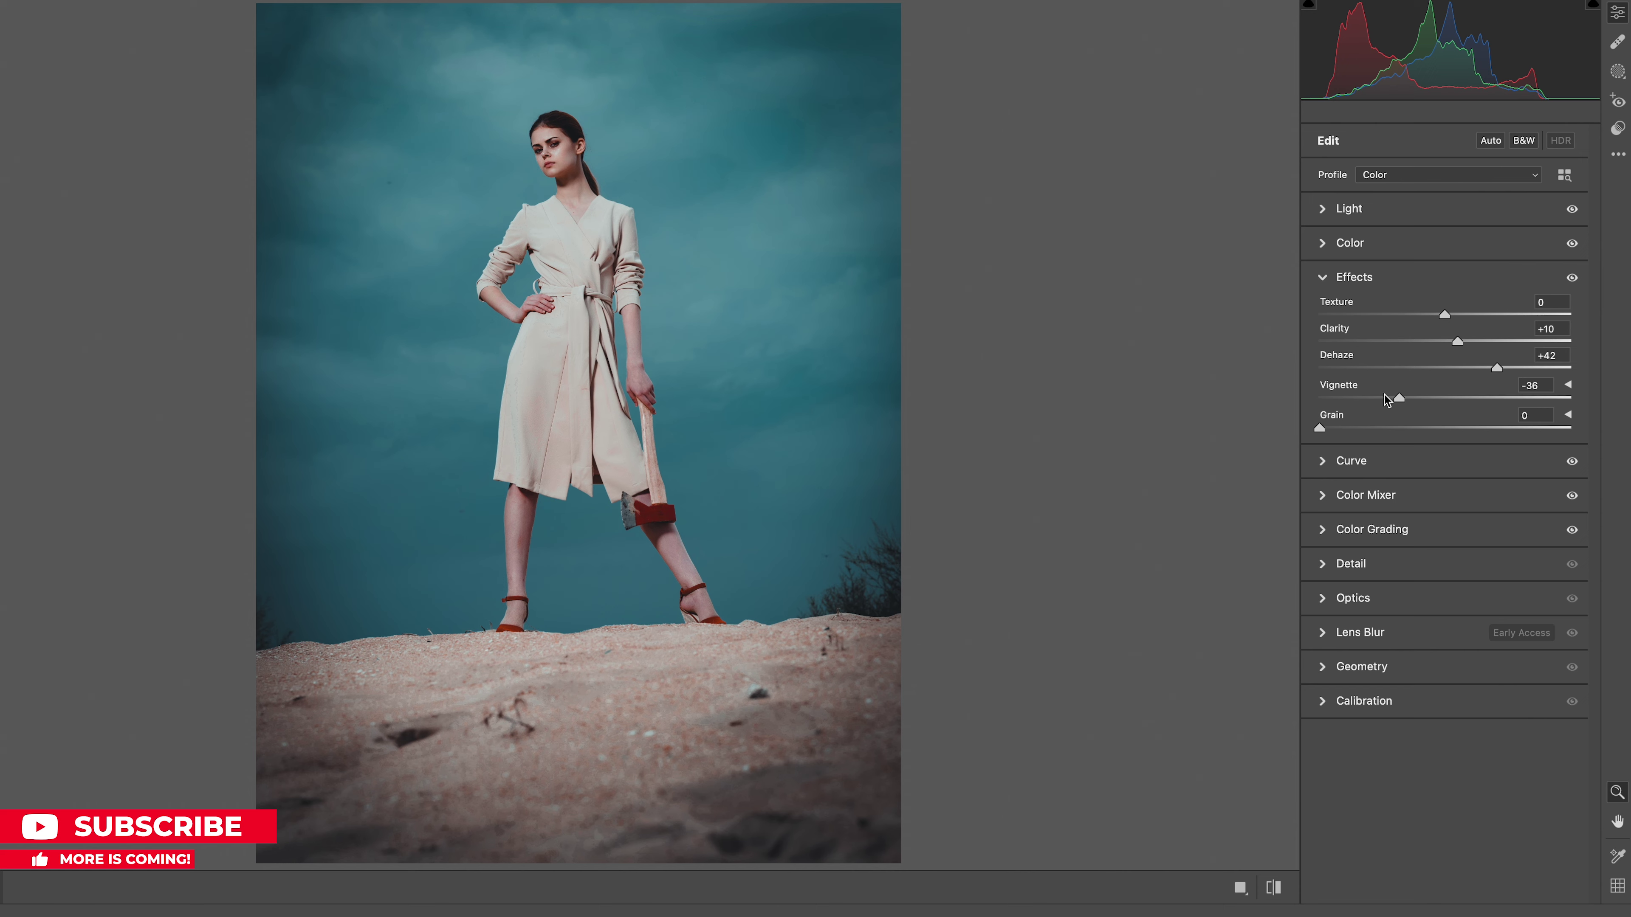
{"action": "left_click_drag", "start_coordinate": [1399, 398], "coordinate": [1411, 396]}
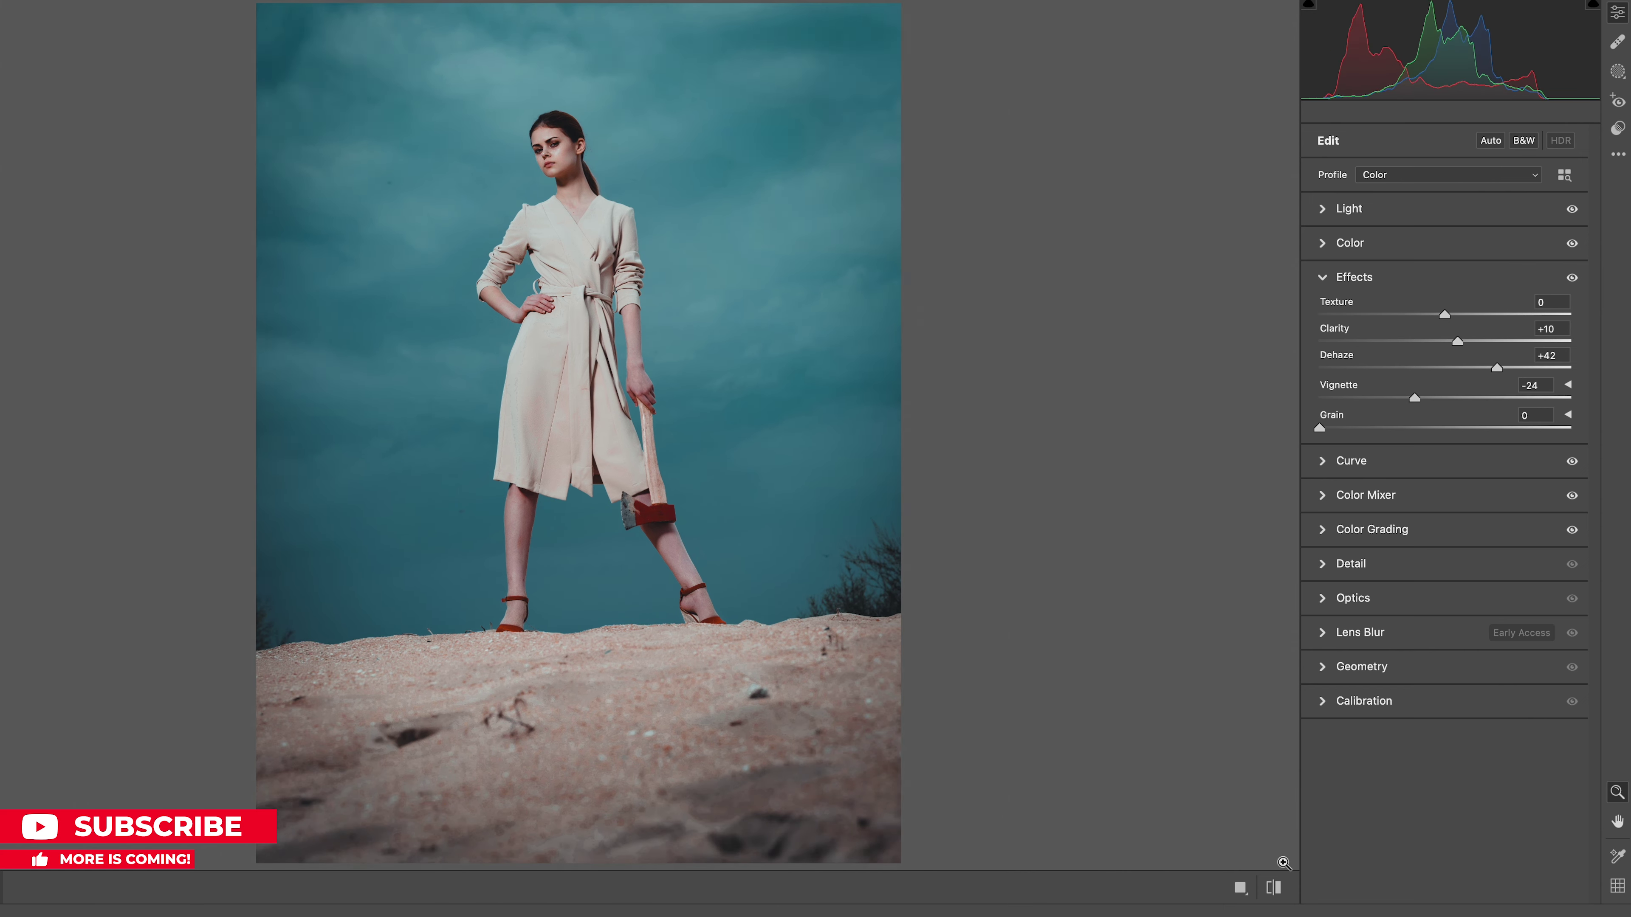
{"action": "left_click", "coordinate": [1322, 277]}
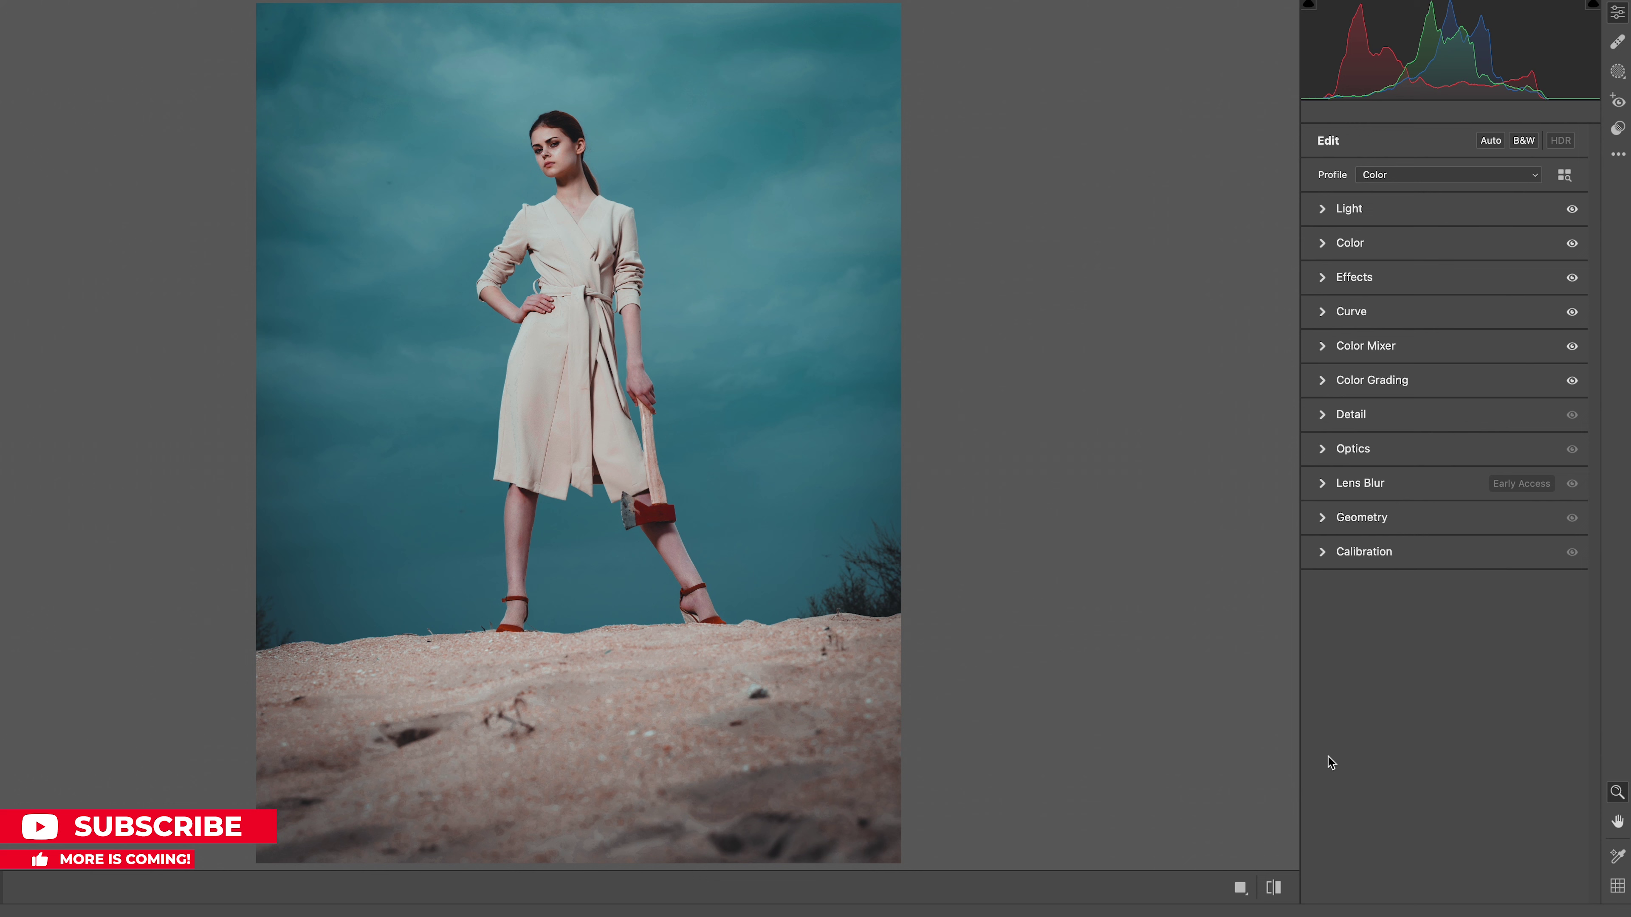
{"action": "left_click", "coordinate": [1275, 888]}
{"action": "left_click", "coordinate": [1275, 887]}
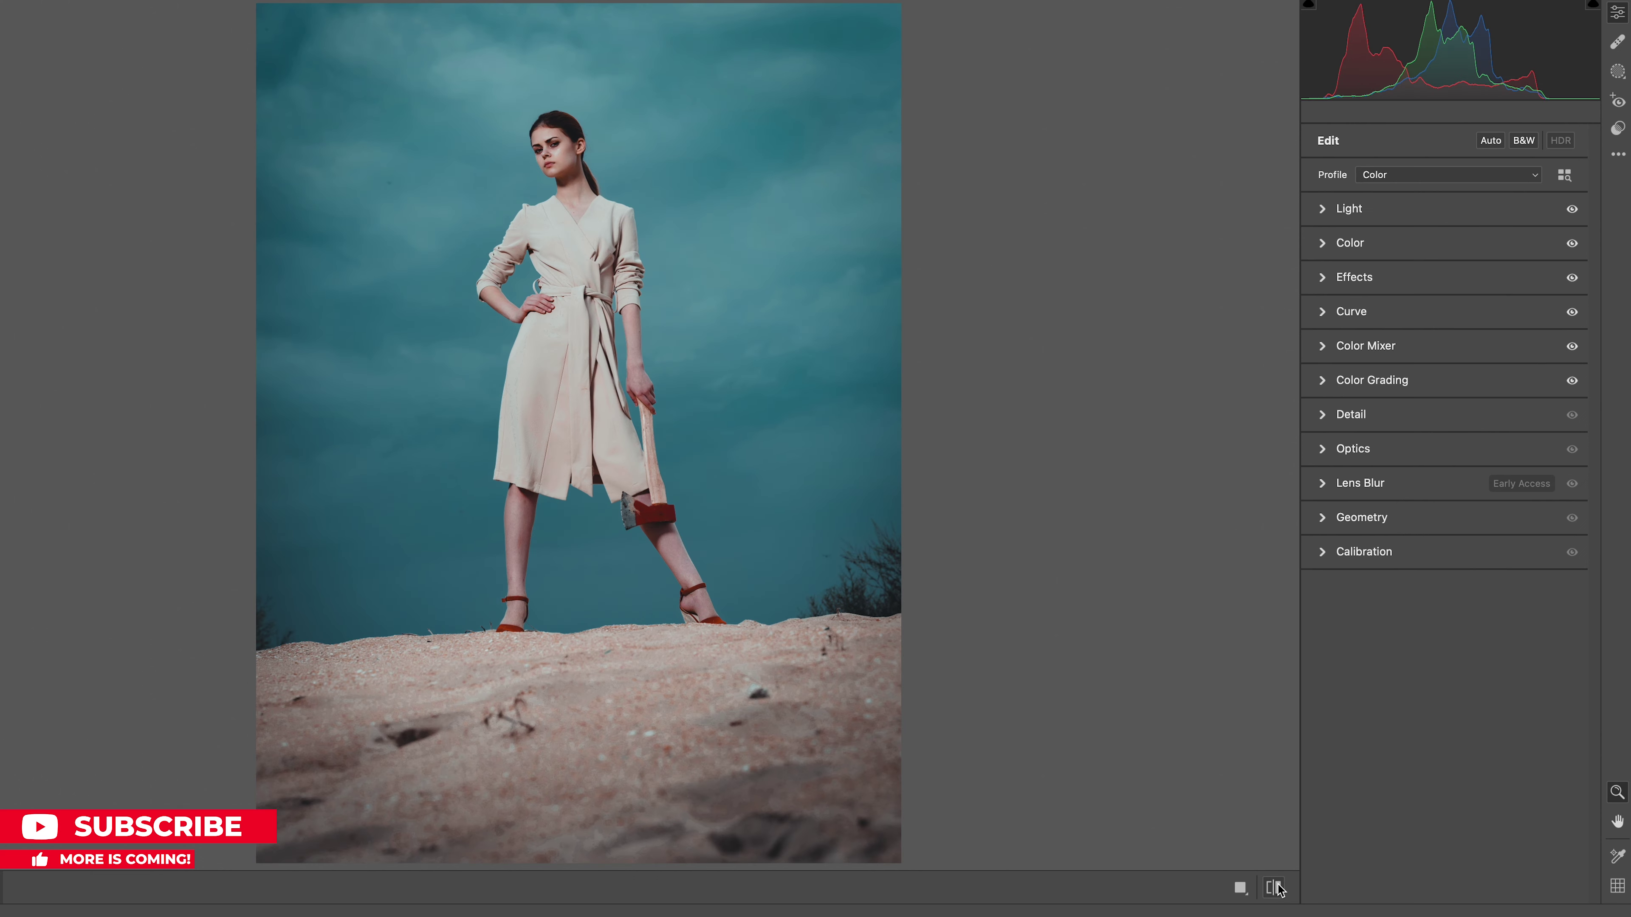